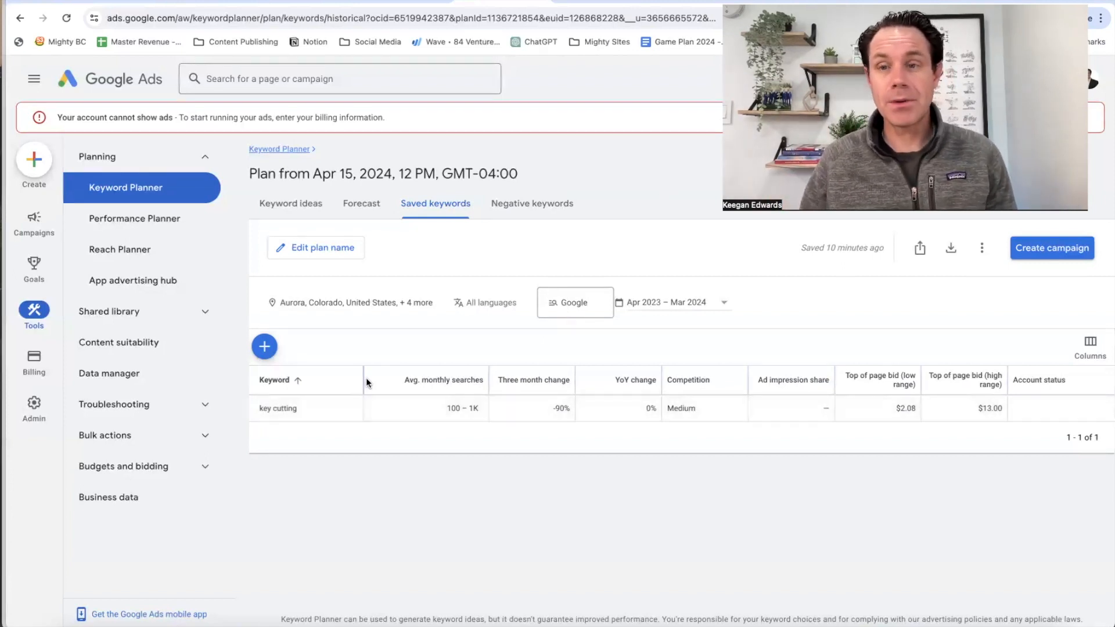
Switch to the Brightman's Hardware storefront and look over its home page.
{"action": "left_click", "coordinate": [309, 1]}
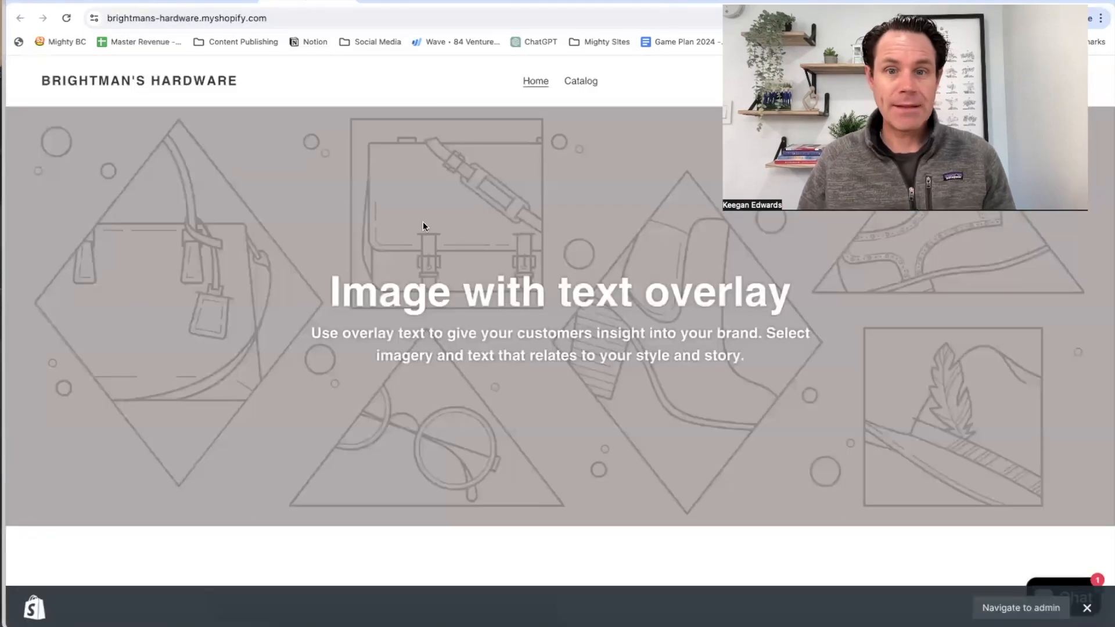
{"action": "scroll", "coordinate": [442, 244], "scroll_direction": "down", "scroll_amount": 3}
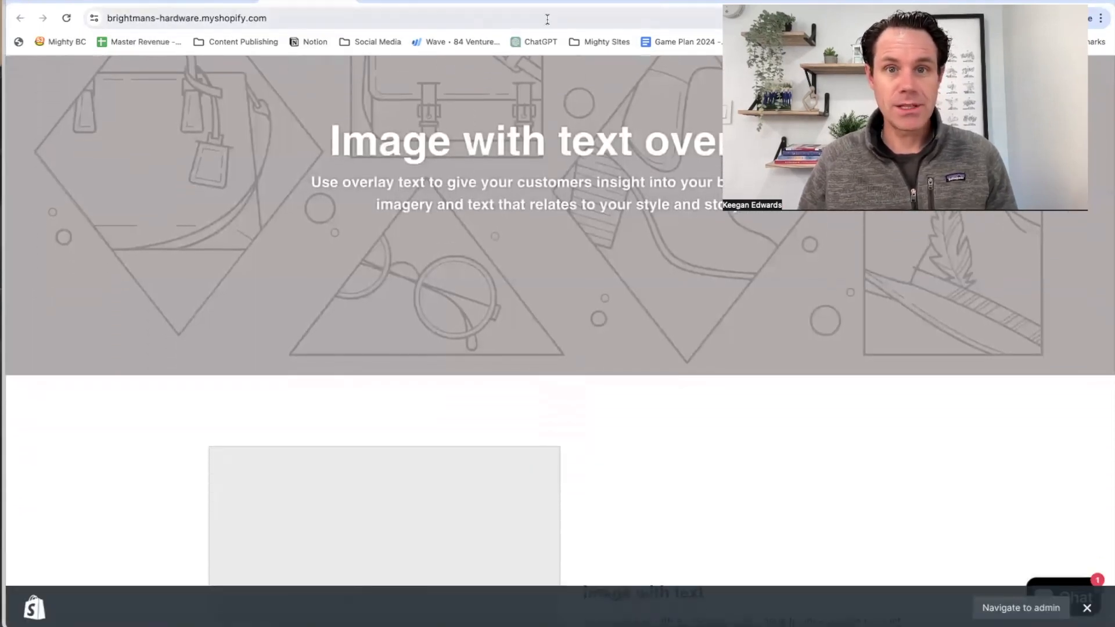
{"action": "left_click", "coordinate": [354, 1]}
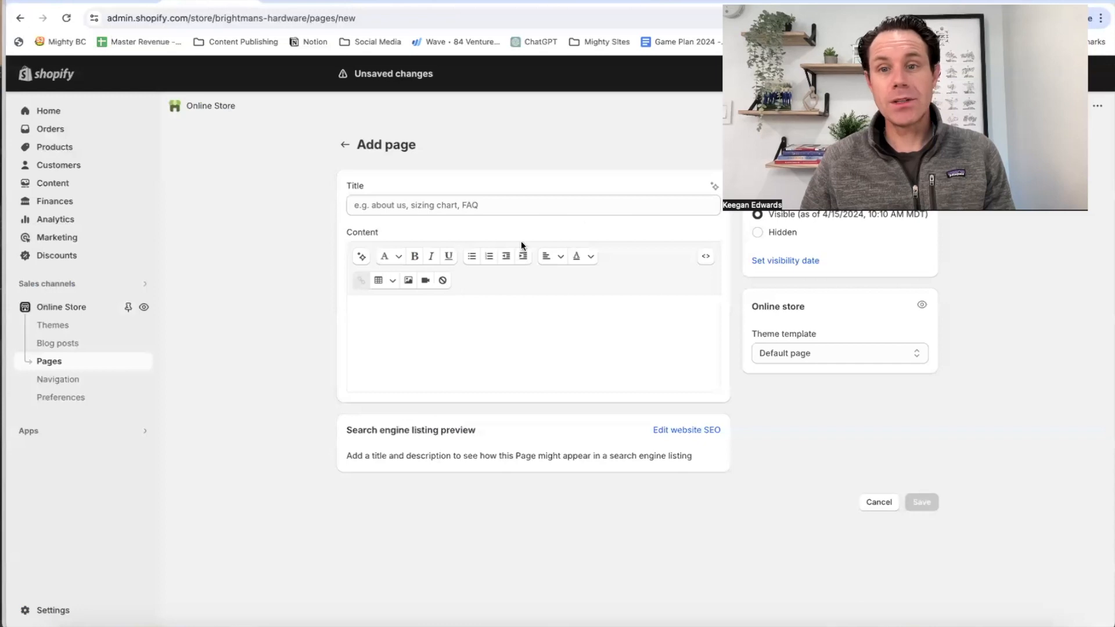
Leave the blank page draft and start a new online store page from the Pages overview.
{"action": "left_click", "coordinate": [345, 145]}
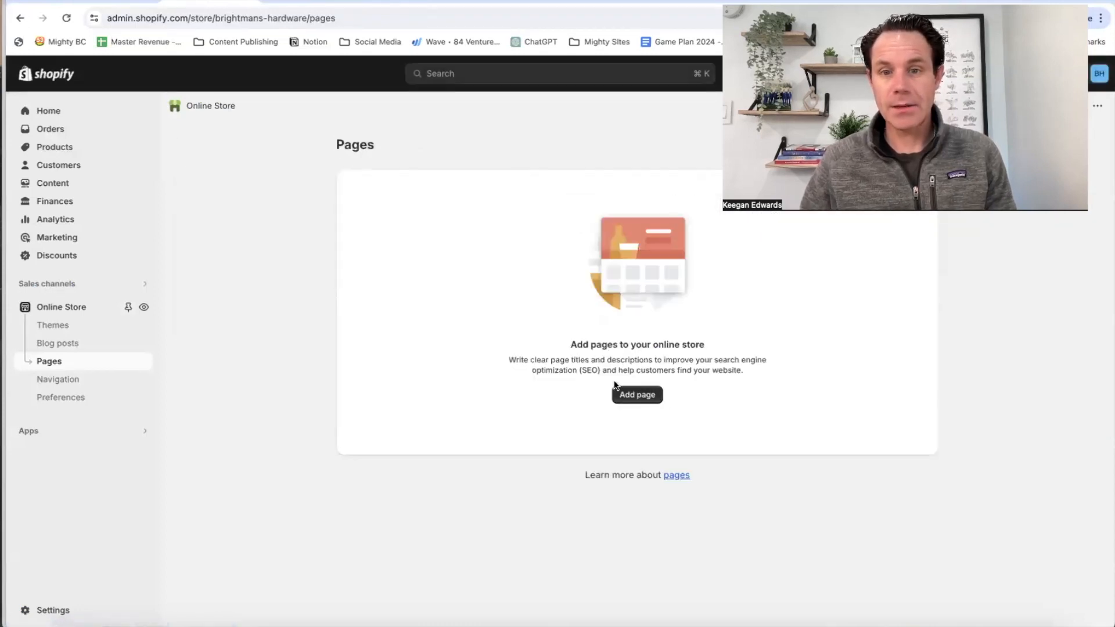
{"action": "left_click_drag", "start_coordinate": [507, 362], "coordinate": [776, 371]}
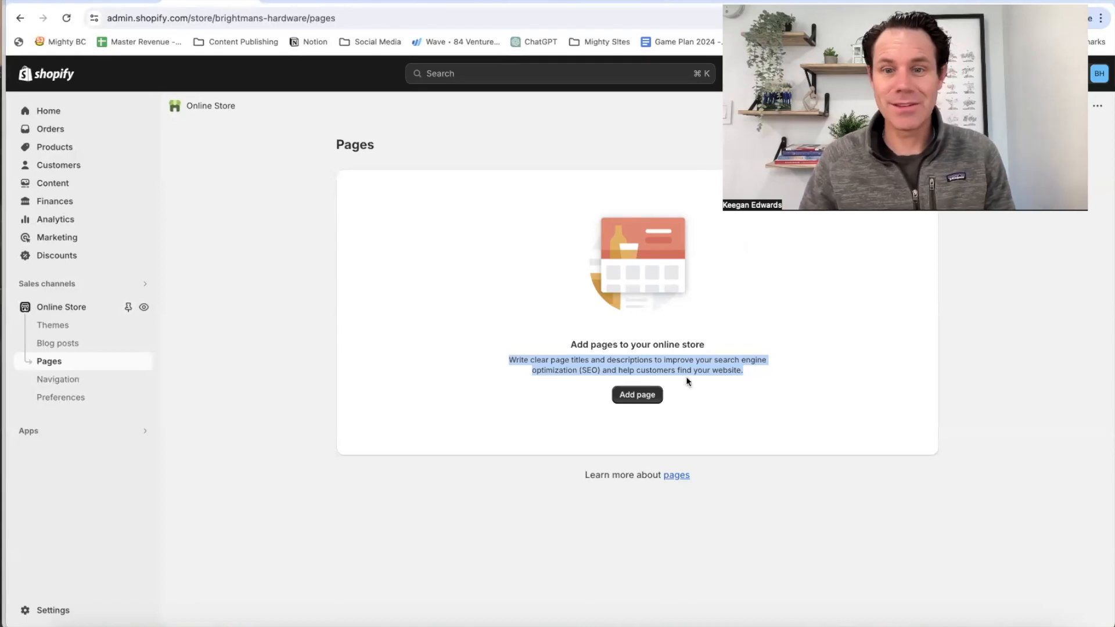
{"action": "left_click", "coordinate": [638, 395]}
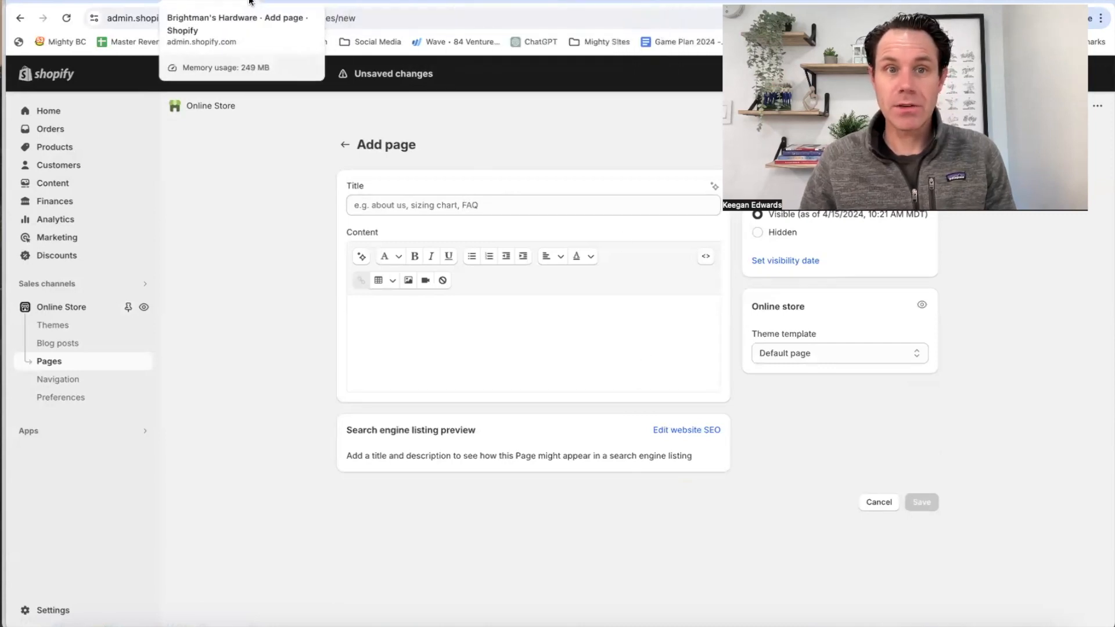
Title the new page "Key Cutting Services in Denver, Colorado".
{"action": "left_click", "coordinate": [390, 209]}
{"action": "type", "text": "K"}
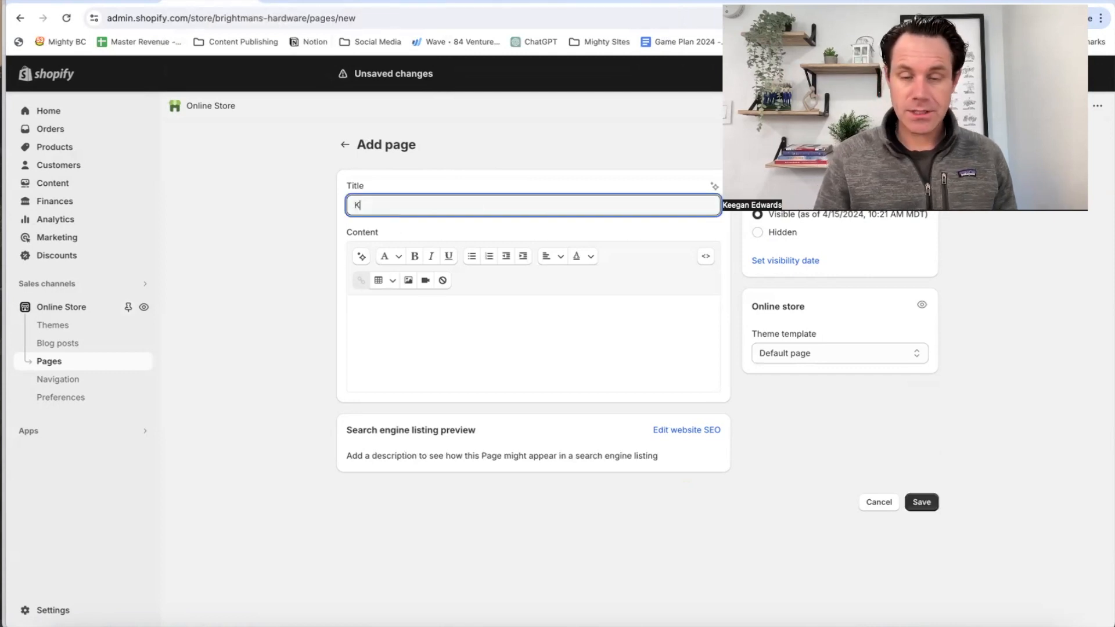
{"action": "type", "text": "ey Cuttin"}
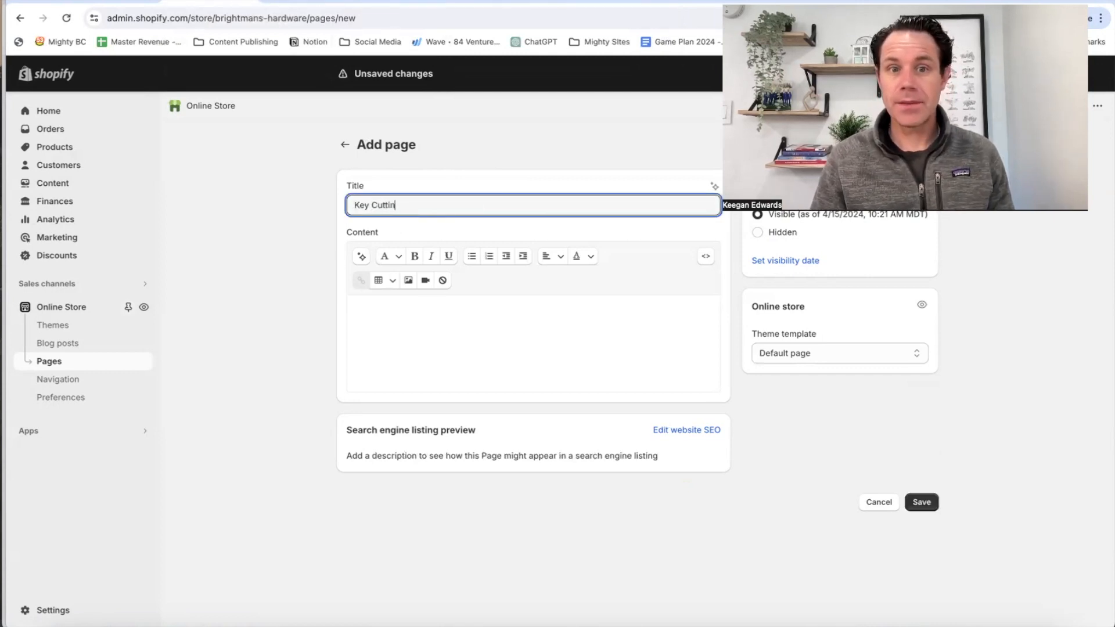
{"action": "type", "text": "g Services in Denver CO"}
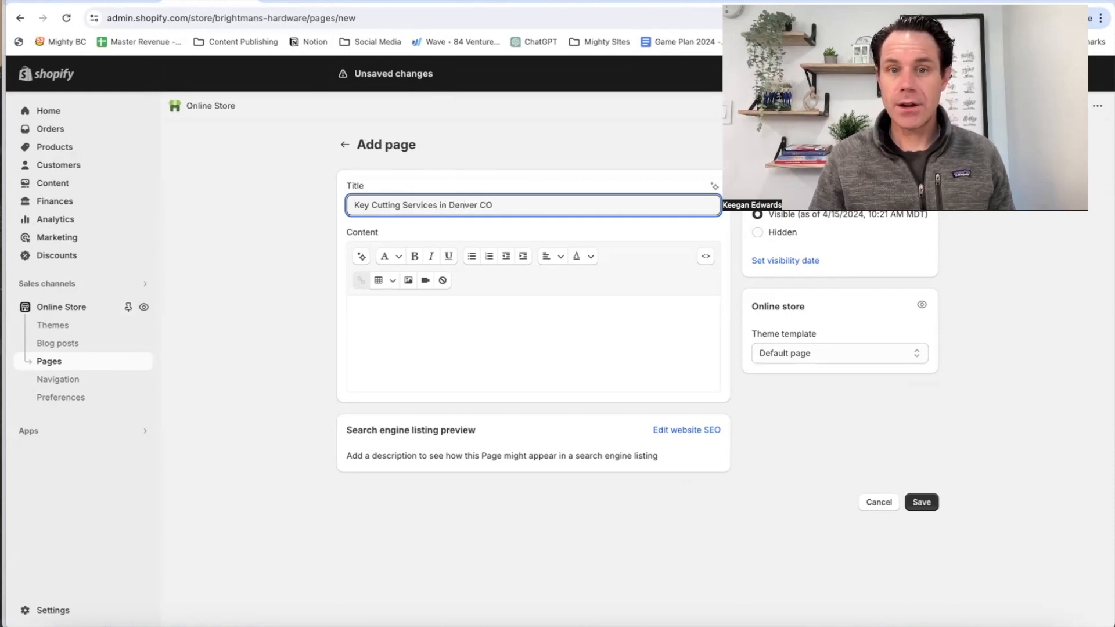
{"action": "key", "text": "BackSpace"}
{"action": "type", "text": "olorado"}
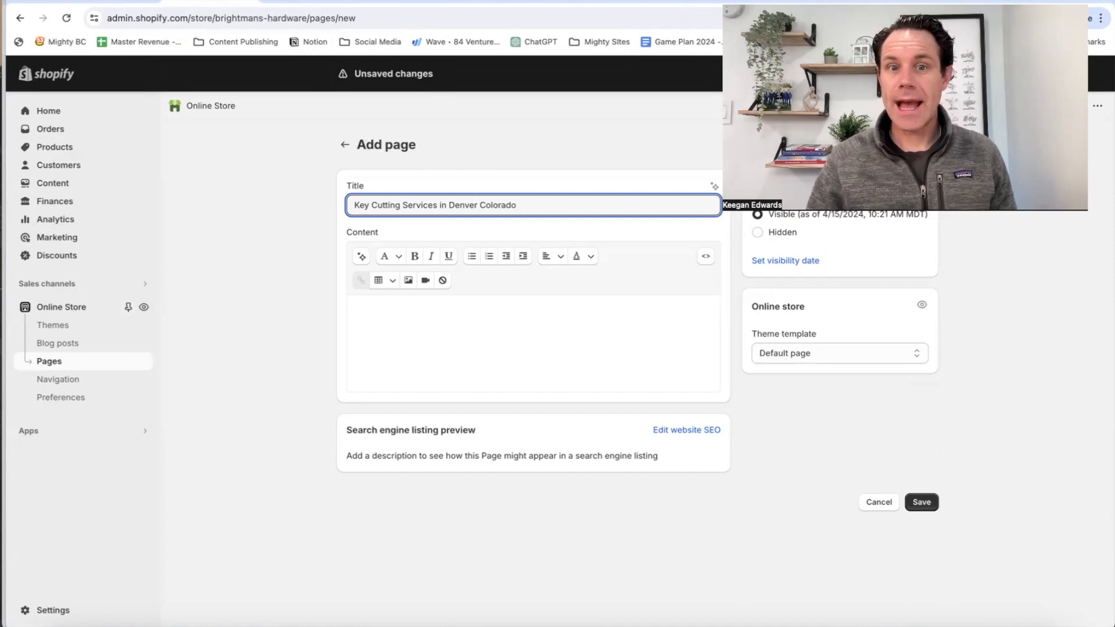
{"action": "left_click", "coordinate": [479, 205]}
{"action": "type", "text": ","}
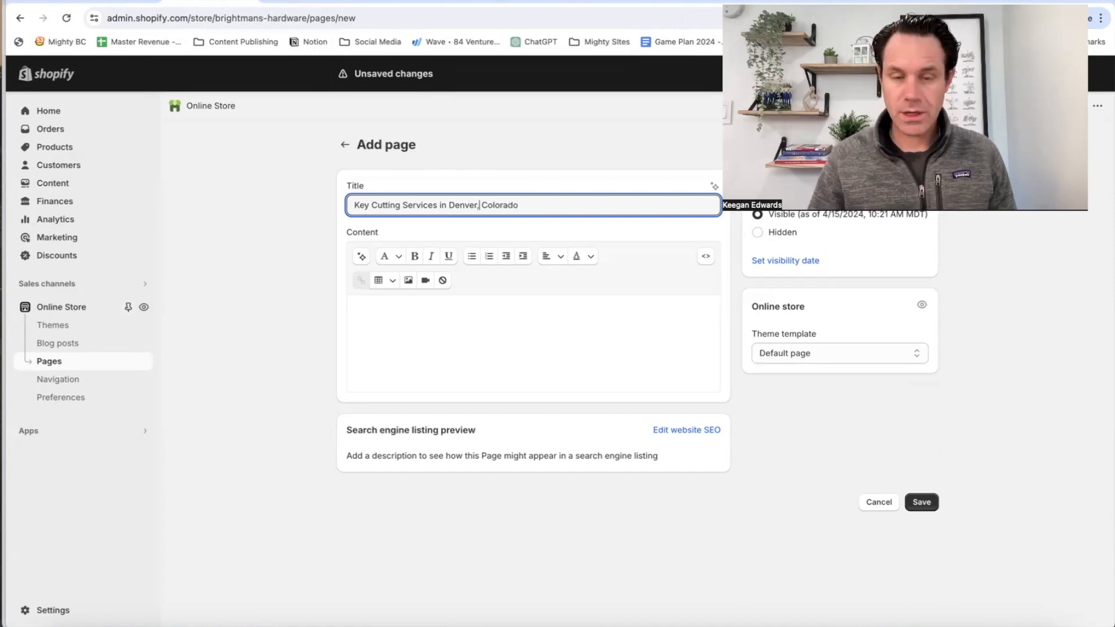
{"action": "left_click", "coordinate": [542, 325]}
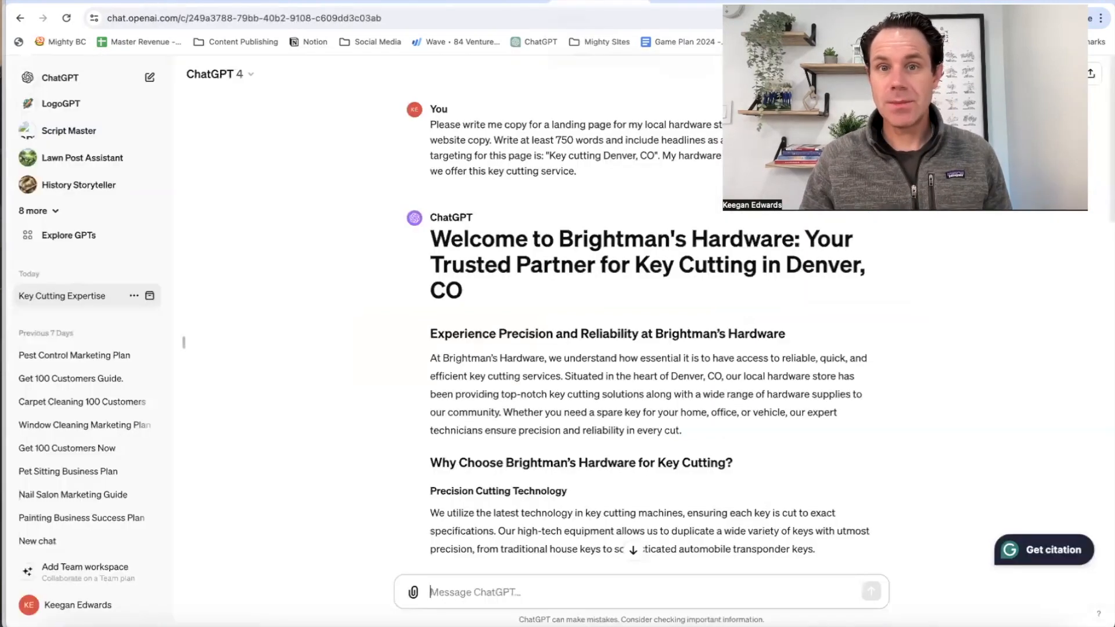
Switch to the ChatGPT conversation and review the landing page copy from its main headline through the "Why Choose Brightman's Hardware for Key Cutting?" heading.
{"action": "left_click", "coordinate": [587, 2]}
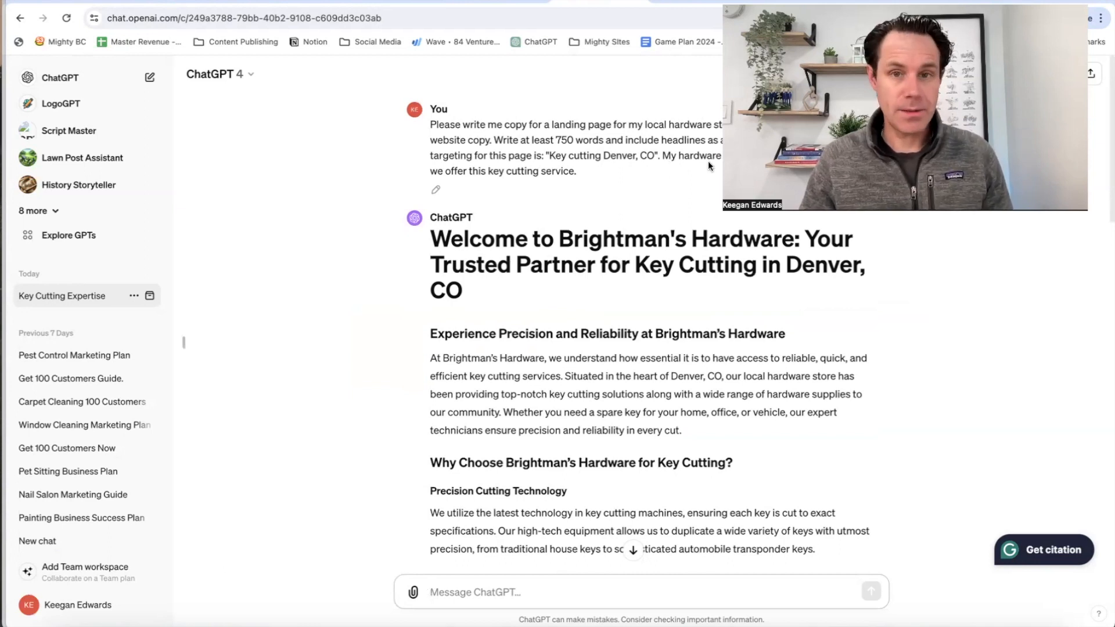
{"action": "scroll", "coordinate": [649, 218], "scroll_direction": "down", "scroll_amount": 1}
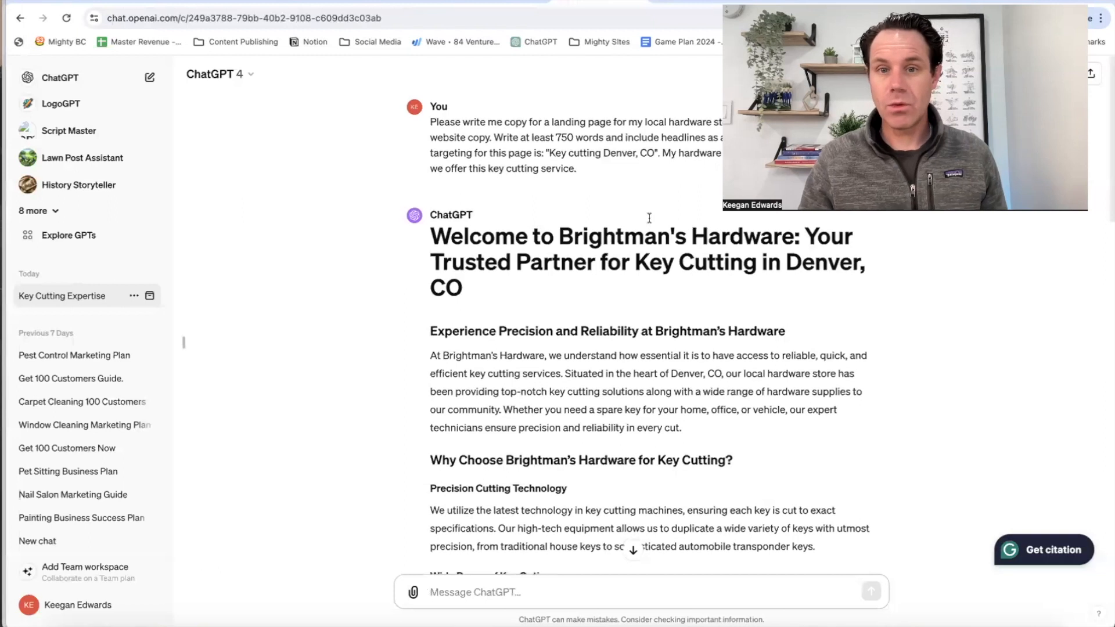
{"action": "scroll", "coordinate": [649, 218], "scroll_direction": "down", "scroll_amount": 2}
{"action": "left_click_drag", "start_coordinate": [431, 173], "coordinate": [659, 394]}
{"action": "left_click", "coordinate": [645, 389]}
{"action": "scroll", "coordinate": [642, 366], "scroll_direction": "down", "scroll_amount": 1}
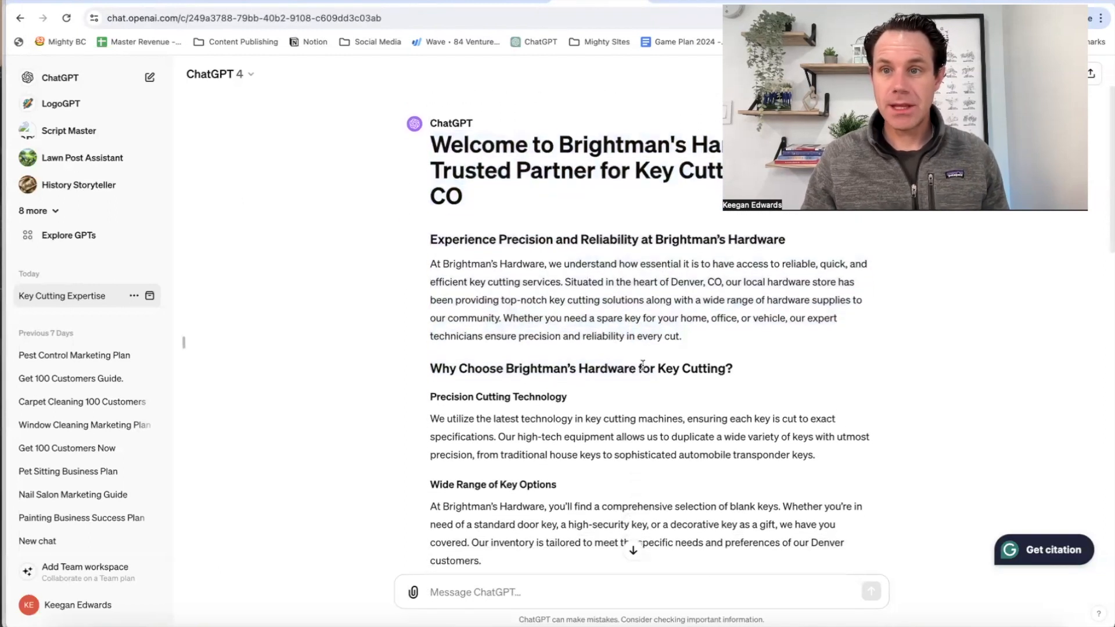
{"action": "left_click_drag", "start_coordinate": [512, 231], "coordinate": [771, 234]}
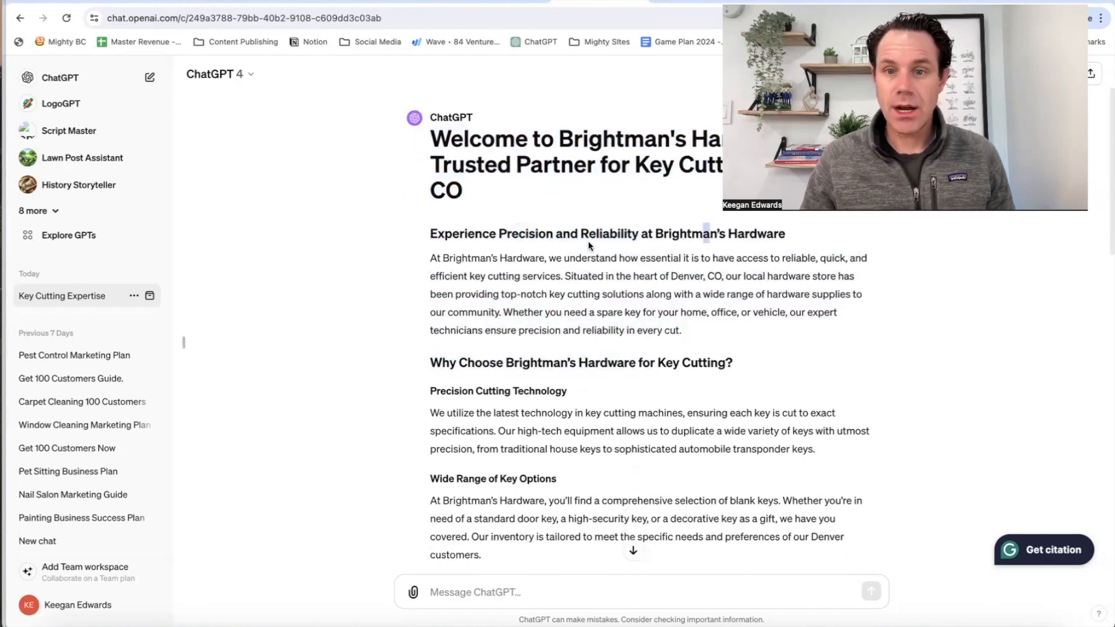
{"action": "left_click_drag", "start_coordinate": [542, 271], "coordinate": [731, 276]}
{"action": "left_click_drag", "start_coordinate": [500, 294], "coordinate": [680, 304]}
{"action": "scroll", "coordinate": [680, 304], "scroll_direction": "down", "scroll_amount": 3}
{"action": "left_click_drag", "start_coordinate": [482, 231], "coordinate": [733, 232]}
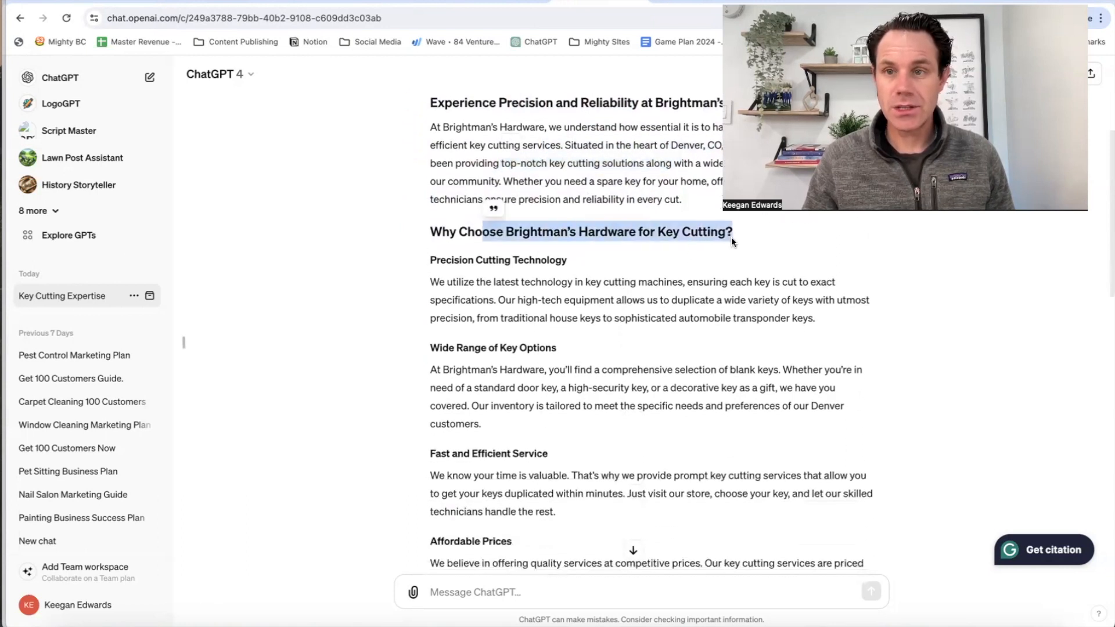
{"action": "left_click", "coordinate": [448, 235]}
{"action": "left_click_drag", "start_coordinate": [437, 231], "coordinate": [731, 233]}
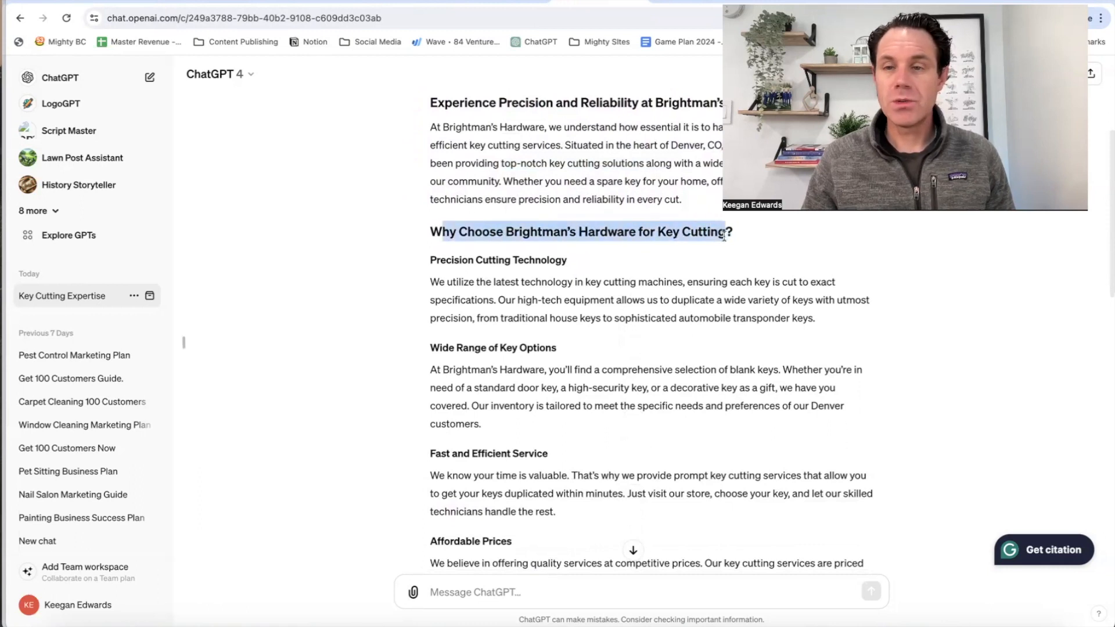
{"action": "scroll", "coordinate": [685, 306], "scroll_direction": "down", "scroll_amount": 2}
{"action": "left_click", "coordinate": [488, 263]}
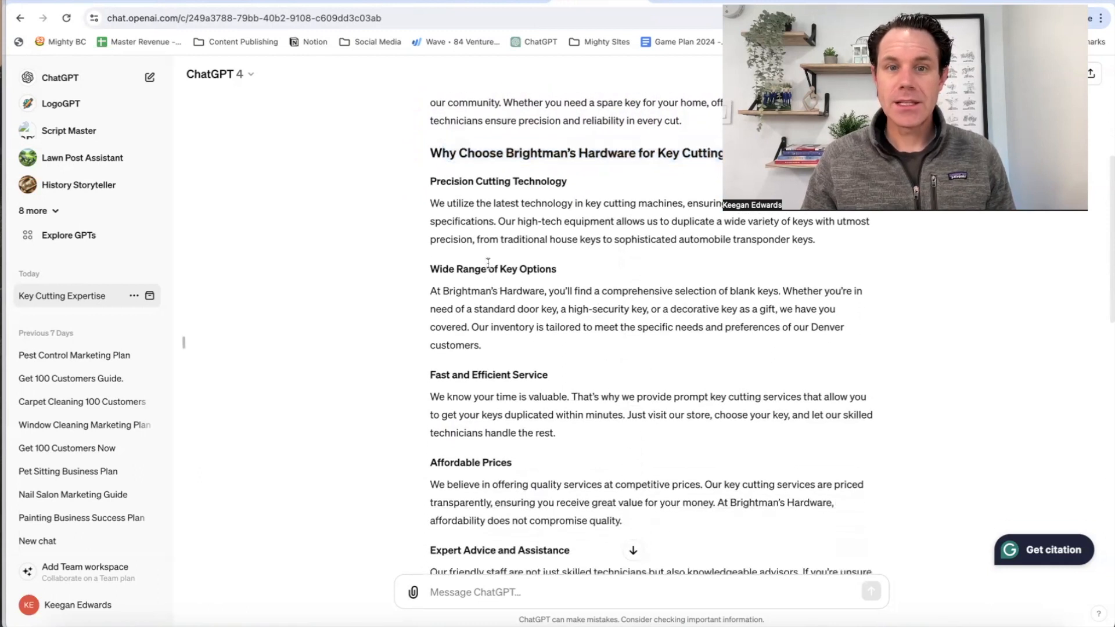
Read the copy's service benefit sections and the numbered "How Our Key Cutting Service Works" list.
{"action": "scroll", "coordinate": [493, 337], "scroll_direction": "down", "scroll_amount": 3}
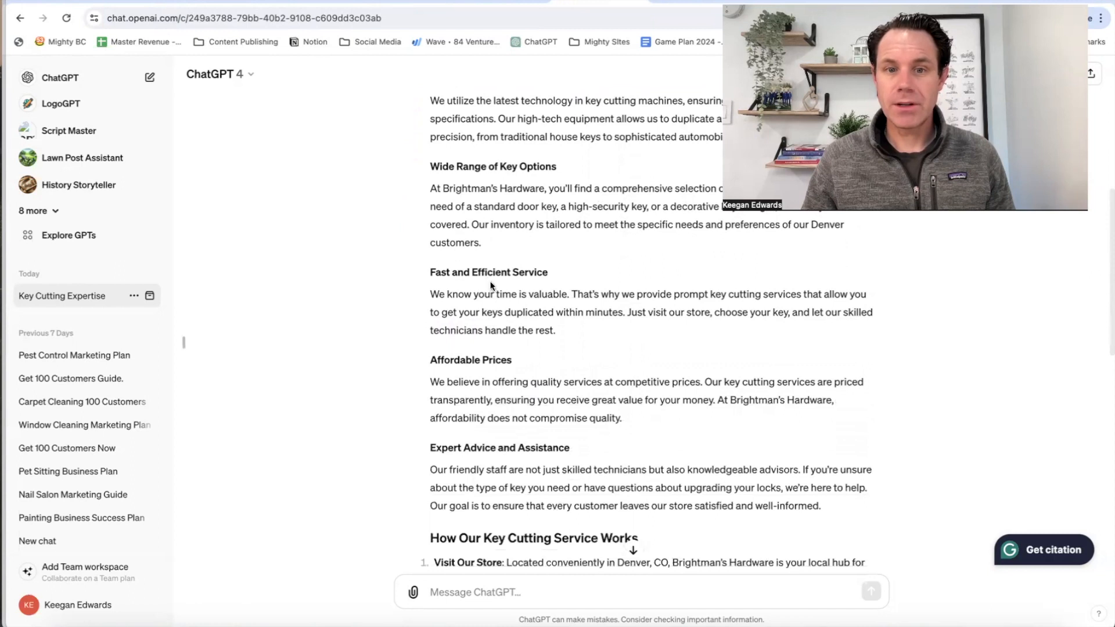
{"action": "scroll", "coordinate": [482, 350], "scroll_direction": "down", "scroll_amount": 3}
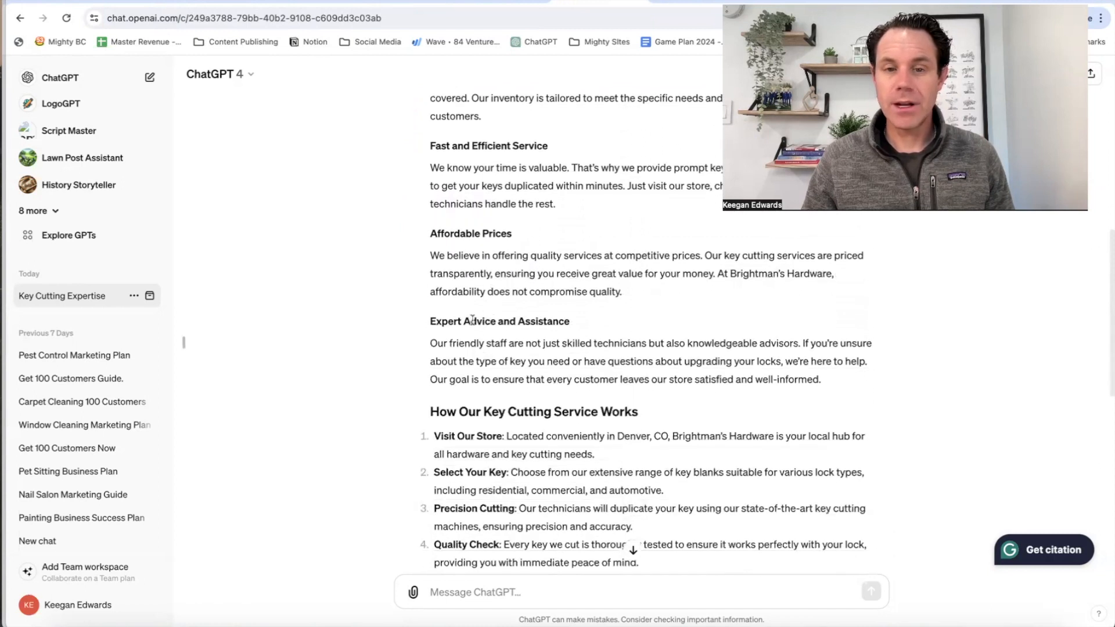
{"action": "scroll", "coordinate": [473, 325], "scroll_direction": "down", "scroll_amount": 3}
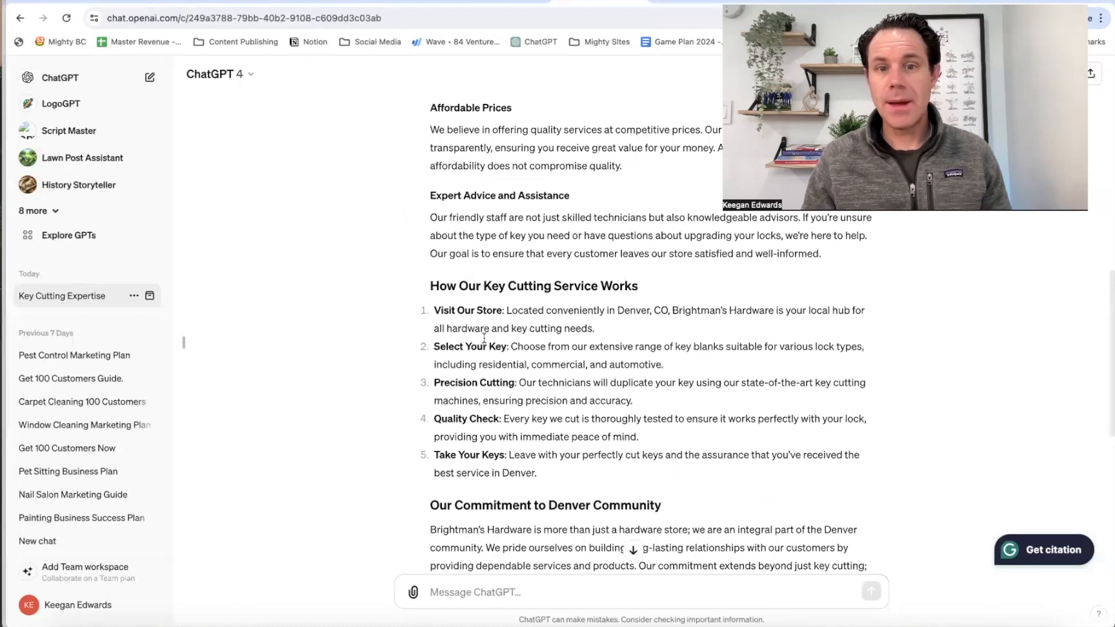
{"action": "scroll", "coordinate": [484, 338], "scroll_direction": "down", "scroll_amount": 1}
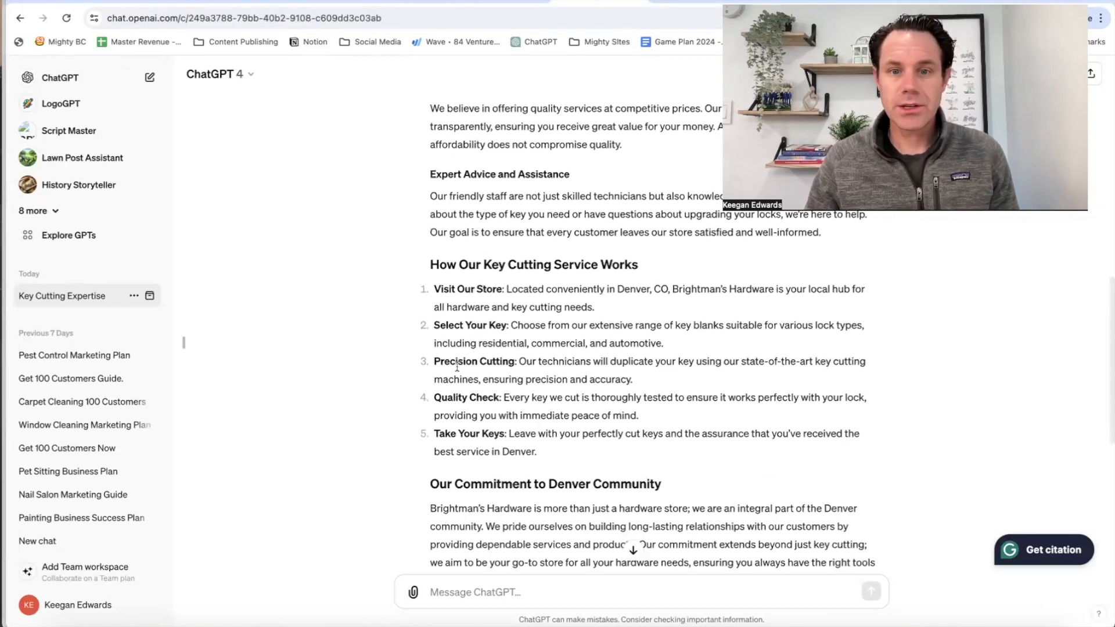
{"action": "scroll", "coordinate": [544, 337], "scroll_direction": "down", "scroll_amount": 5}
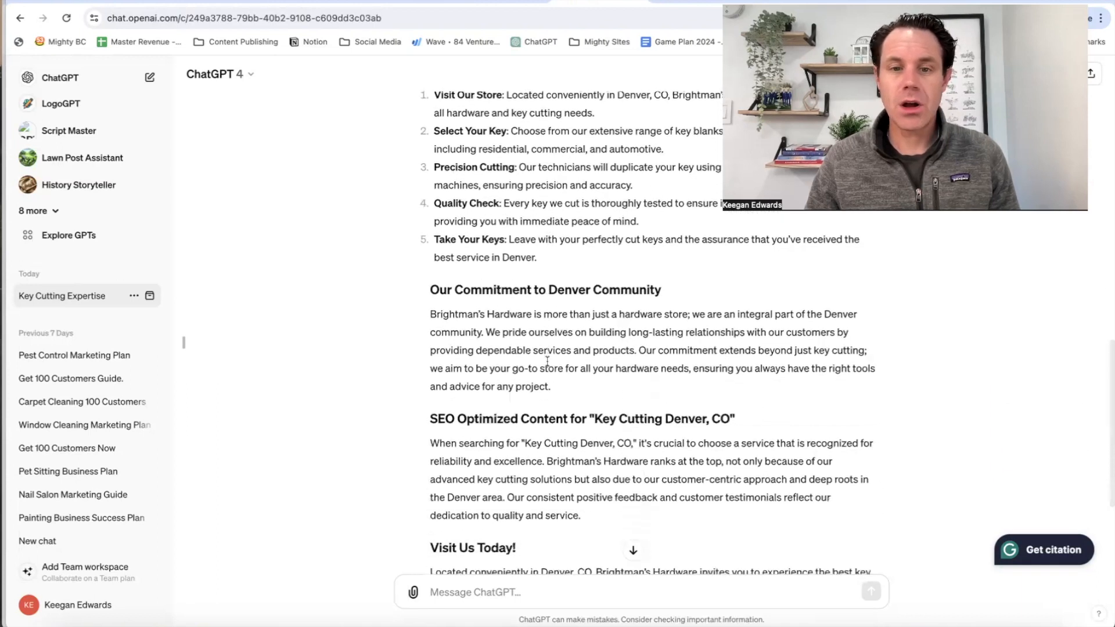
Examine the "SEO Optimized Content for "Key Cutting Denver, CO"" section and the closing "Visit Us Today!" text.
{"action": "left_click_drag", "start_coordinate": [430, 346], "coordinate": [711, 351]}
{"action": "left_click", "coordinate": [442, 352]}
{"action": "left_click_drag", "start_coordinate": [420, 356], "coordinate": [712, 351]}
{"action": "left_click", "coordinate": [476, 370]}
{"action": "left_click_drag", "start_coordinate": [486, 394], "coordinate": [699, 430]}
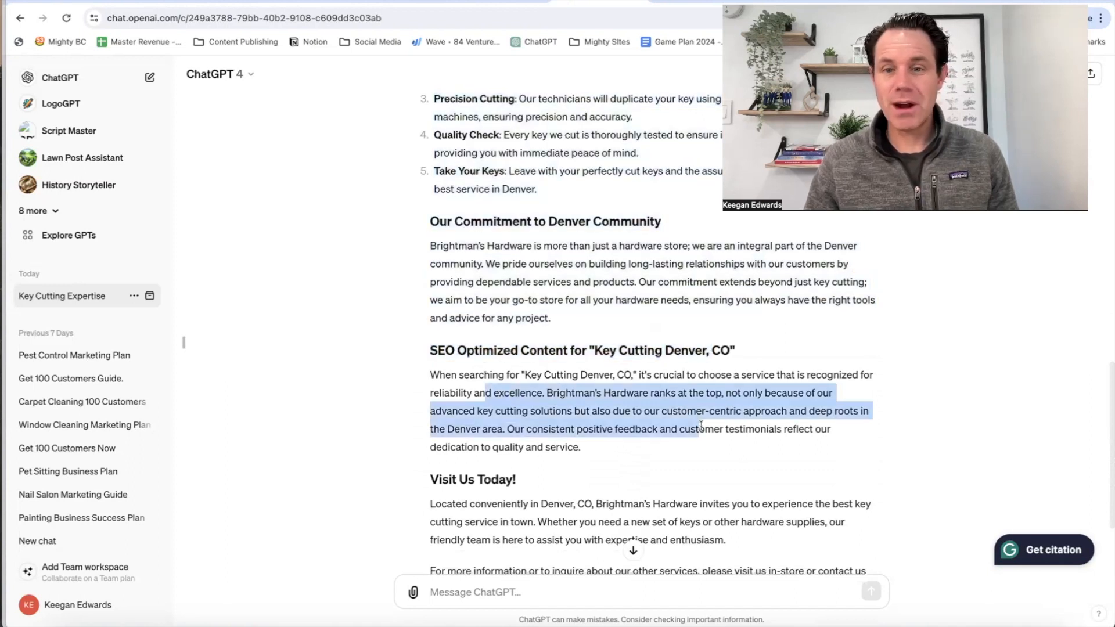
{"action": "left_click", "coordinate": [641, 385]}
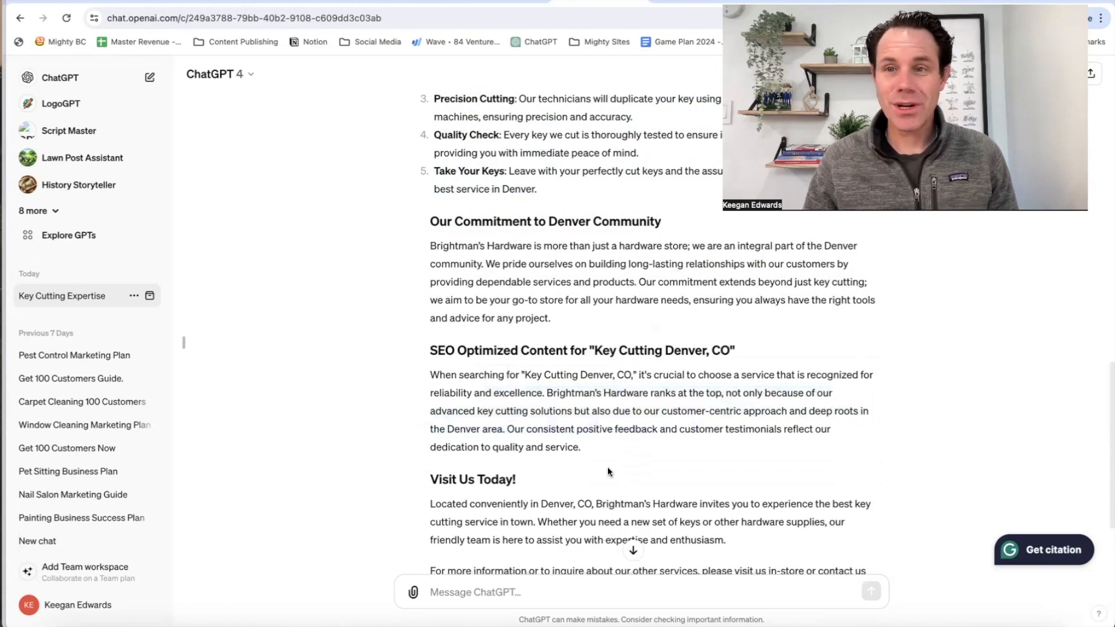
{"action": "scroll", "coordinate": [493, 369], "scroll_direction": "down", "scroll_amount": 1}
{"action": "scroll", "coordinate": [494, 369], "scroll_direction": "down", "scroll_amount": 3}
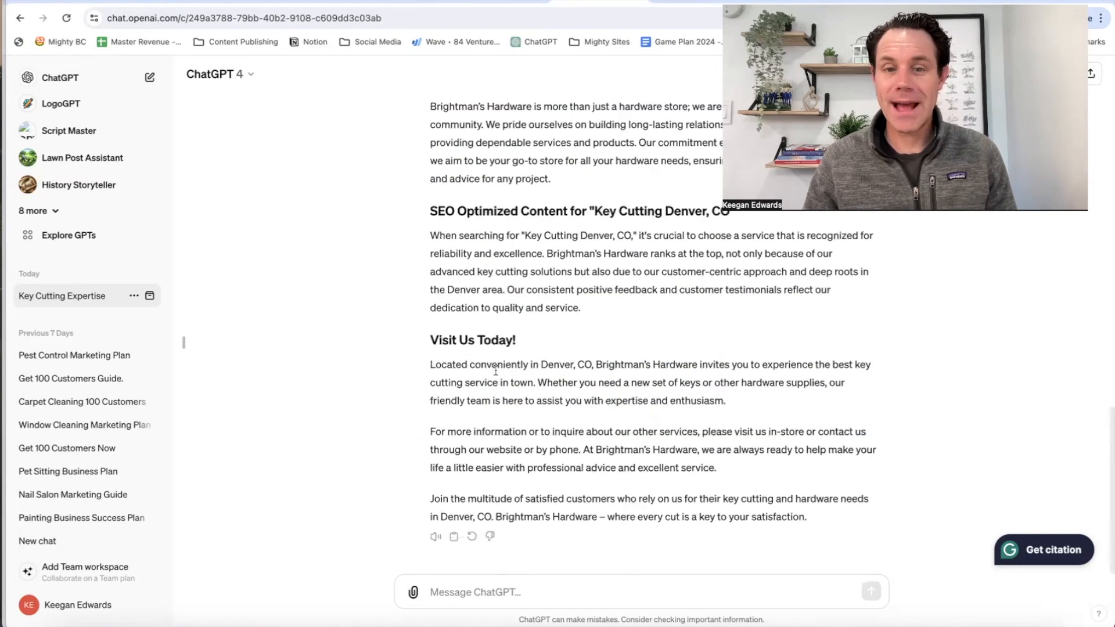
Copy the entire generated landing page text from ChatGPT into the content of the new Shopify page.
{"action": "left_click_drag", "start_coordinate": [811, 517], "coordinate": [415, 272]}
{"action": "scroll", "coordinate": [450, 274], "scroll_direction": "up", "scroll_amount": 10}
{"action": "scroll", "coordinate": [448, 270], "scroll_direction": "up", "scroll_amount": 10}
{"action": "scroll", "coordinate": [432, 271], "scroll_direction": "up", "scroll_amount": 3}
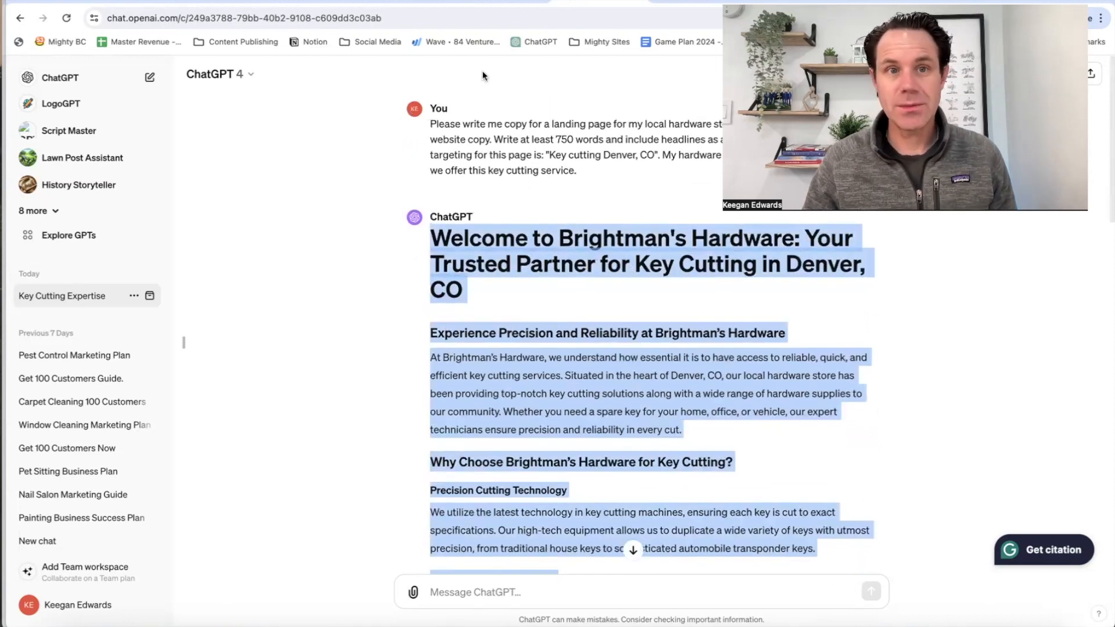
{"action": "left_click", "coordinate": [193, 1]}
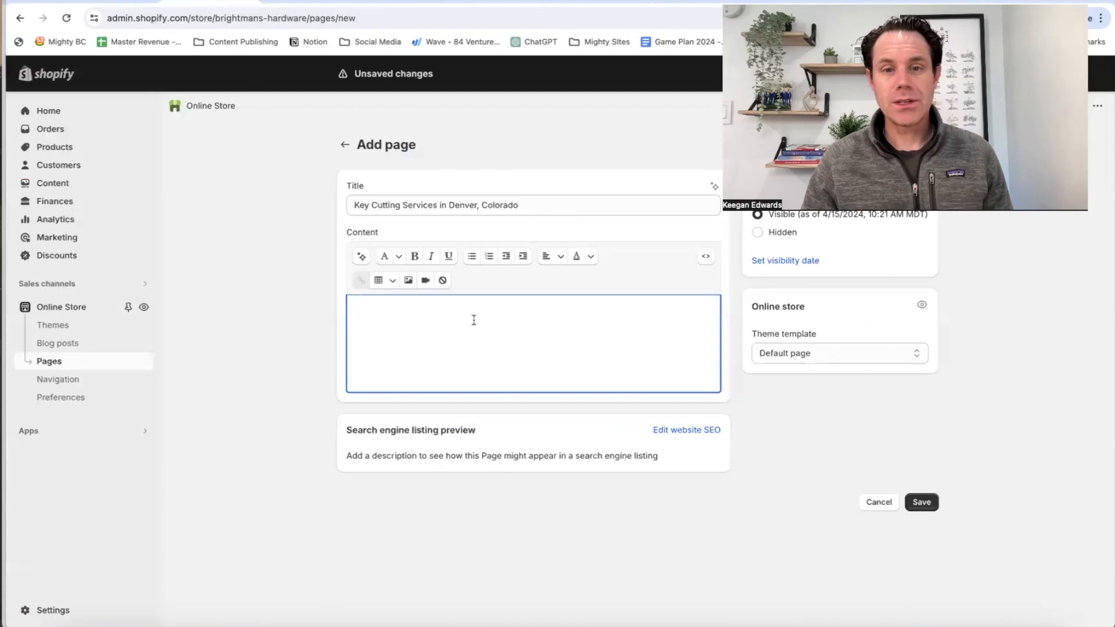
{"action": "type", "text": "SEO Optimized Content for \"Key Cutting Denver, CO\" When searching for \"Key Cutting Denver, CO,\" it's crucial to choose a service that is recognized for reliability and excellence. Brightman’s Hardware ranks at the top, not only because of our advanced key cutting solutions but also due to our customer-centric approach and deep roots in the Denver area. Our consistent positive feedback and customer testimonials reflect our dedication to quality and service. Visit Us Today! Located conveniently in Denver, CO, Brightman’s Hardware invites you to experience the best key cutting service in town. Whether you need a new set of keys or other hardware supplies, our friendly team is here to assist you with expertise and enthusiasm. For more information or to inquire about our other services, please visit us in-store or contact us through our website or by phone. At Brightman’s Hardware, we are always ready to help make your life a little easier with professional advice and excellent service. Join the multitude of satisfied customers who rely on us for their key cutting and hardware needs in Denver, CO. Brightman’s Hardware – where every cut is a key to your satisfaction."}
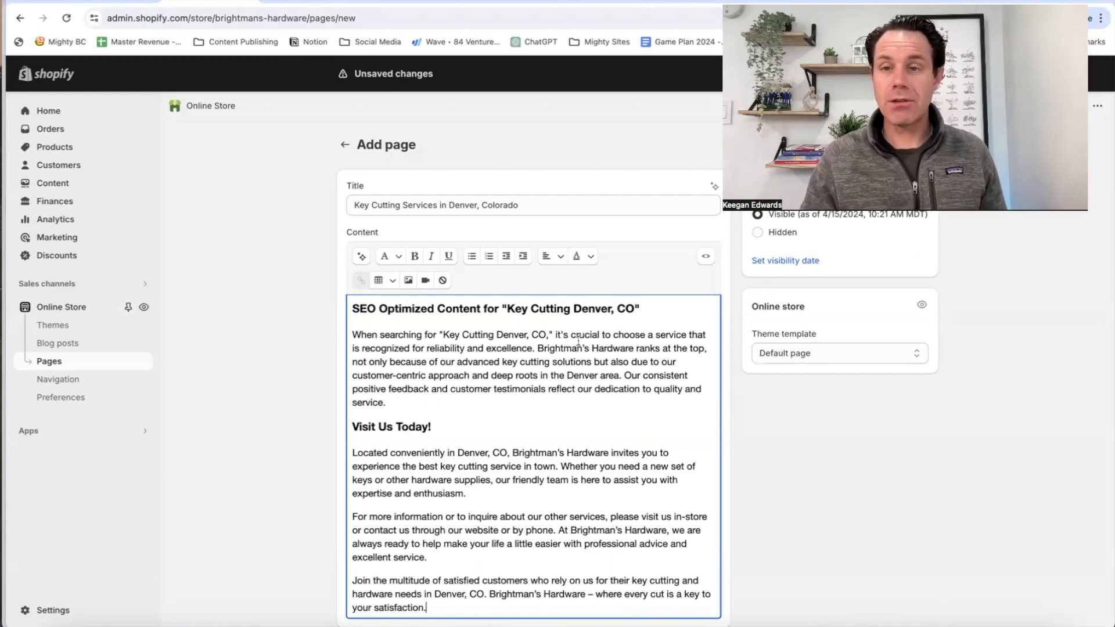
{"action": "left_click", "coordinate": [739, 441]}
Delete "Welcome to Brightman's Hardware:" from the main headline at the start of the page content.
{"action": "scroll", "coordinate": [744, 440], "scroll_direction": "down", "scroll_amount": 1}
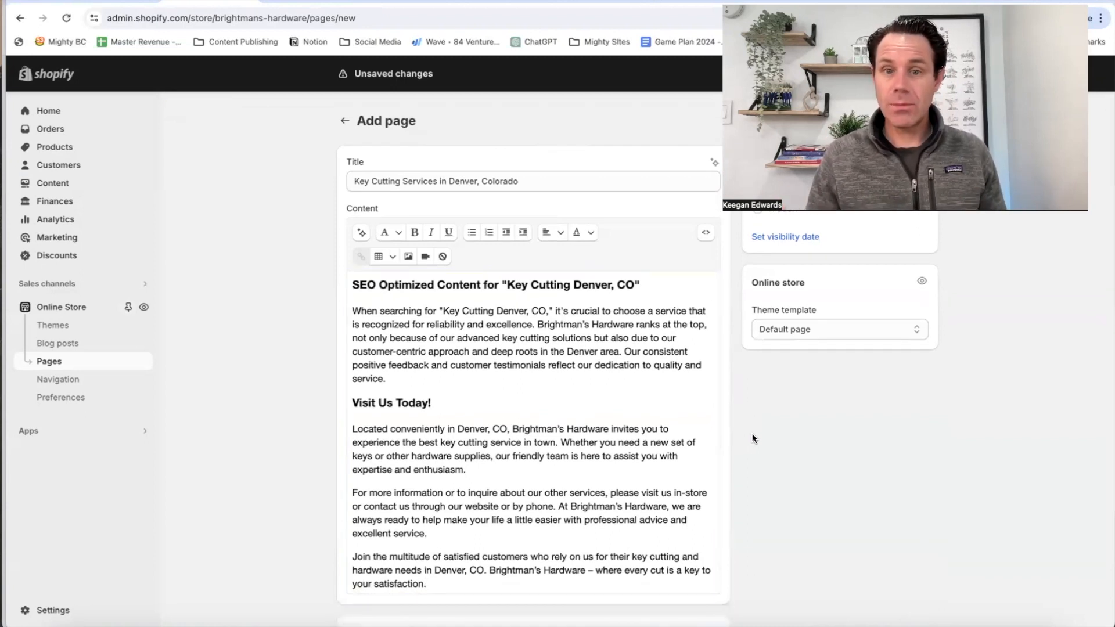
{"action": "scroll", "coordinate": [496, 357], "scroll_direction": "up", "scroll_amount": 10}
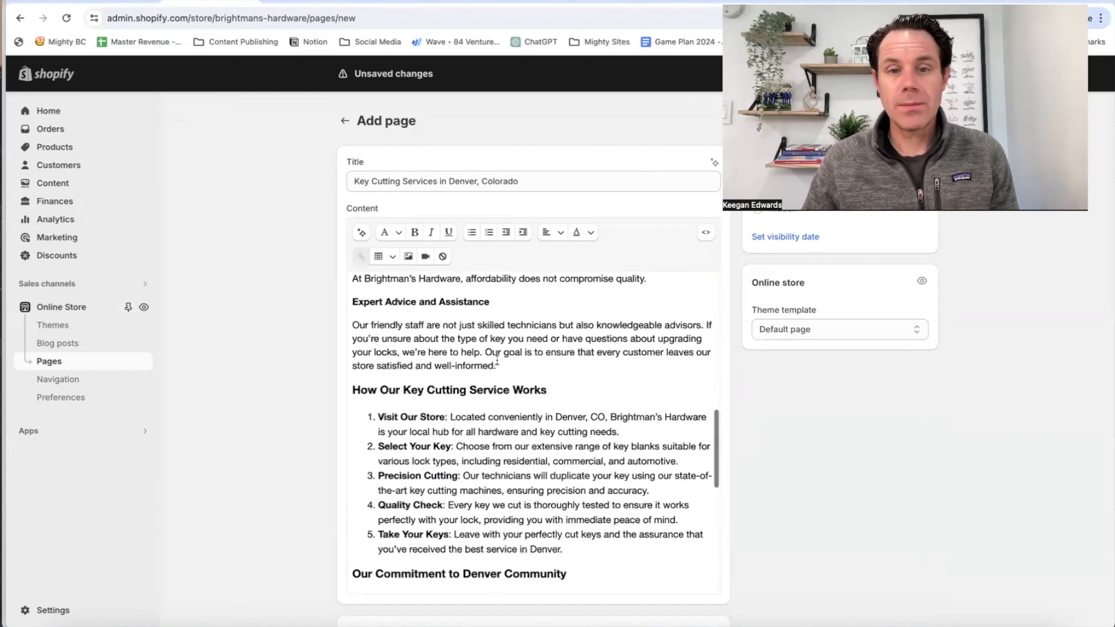
{"action": "scroll", "coordinate": [496, 357], "scroll_direction": "up", "scroll_amount": 5}
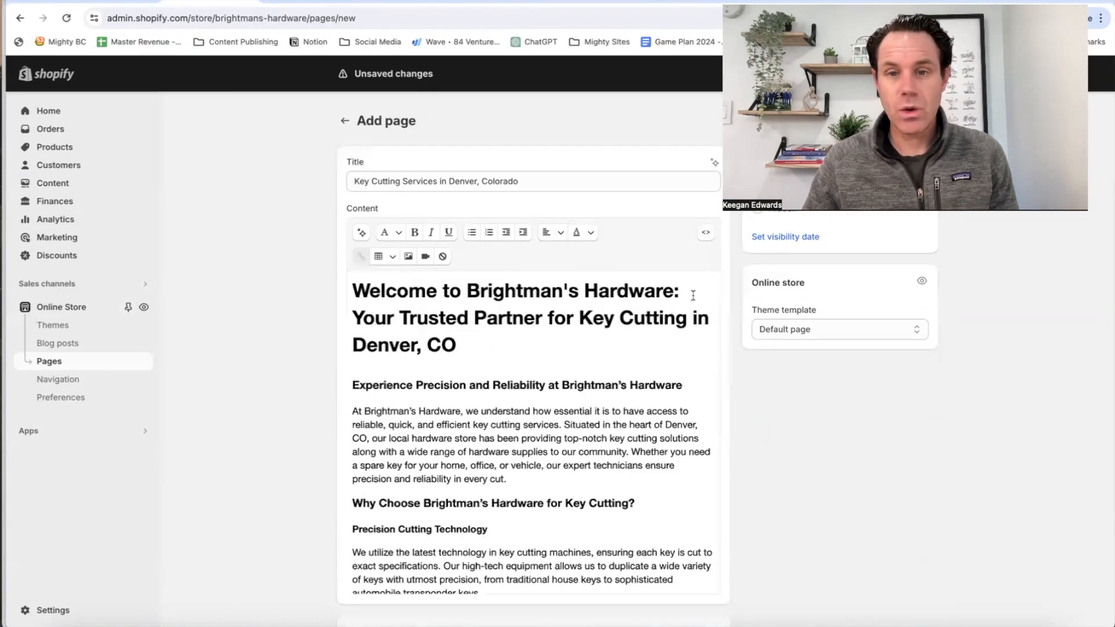
{"action": "left_click_drag", "start_coordinate": [691, 295], "coordinate": [356, 291]}
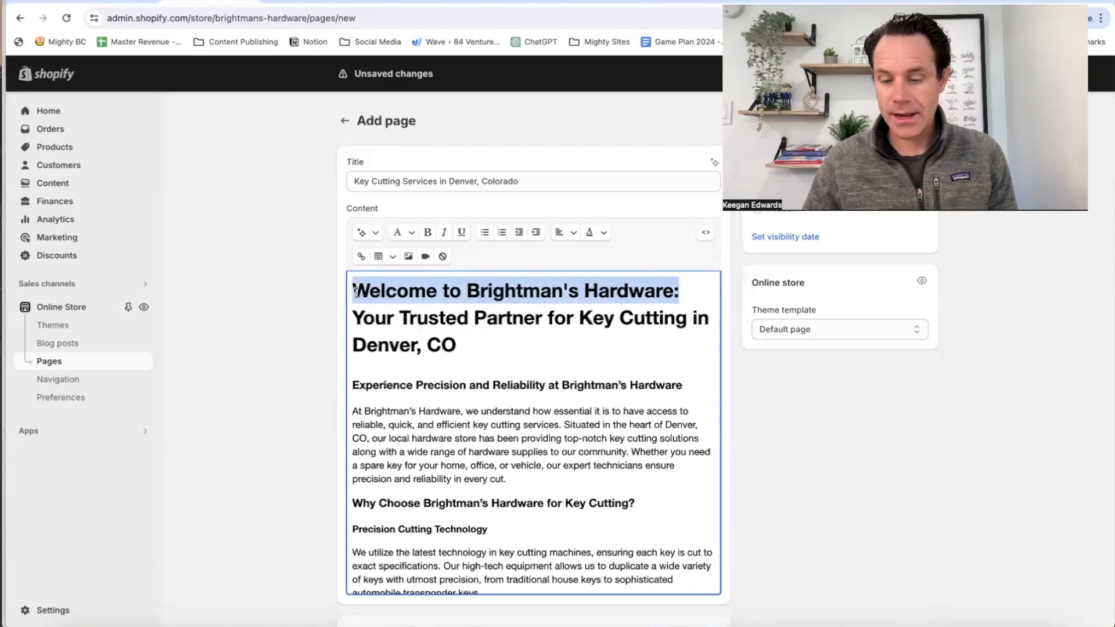
{"action": "key", "text": "BackSpace"}
{"action": "key", "text": "Delete"}
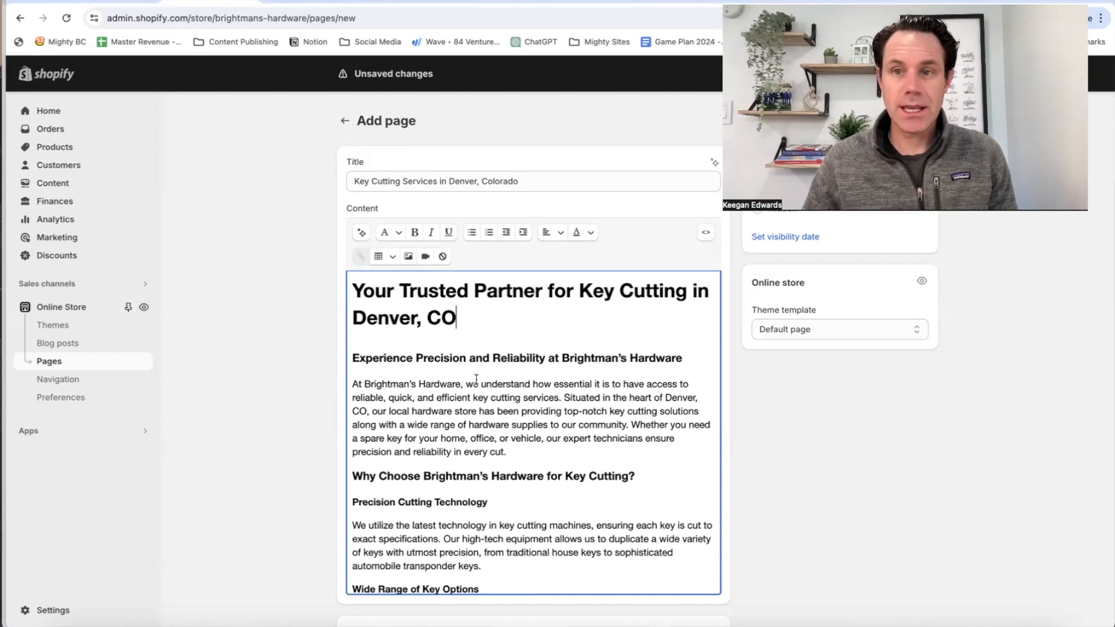
Inspect the HTML heading tags of the page content and return to the formatted view.
{"action": "scroll", "coordinate": [525, 416], "scroll_direction": "down", "scroll_amount": 1}
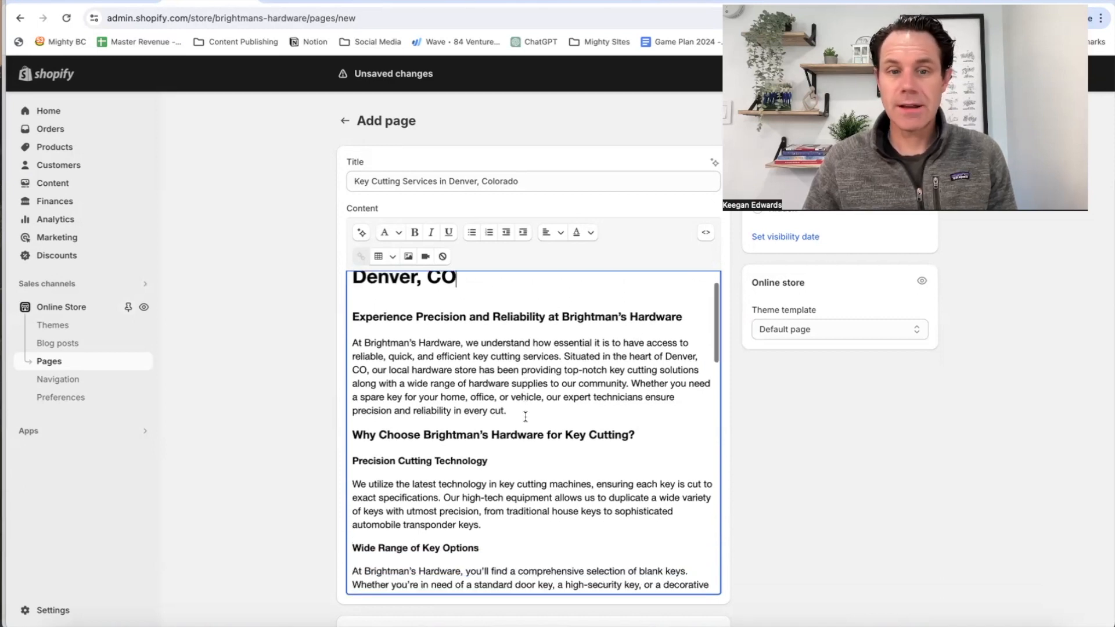
{"action": "scroll", "coordinate": [518, 454], "scroll_direction": "down", "scroll_amount": 4}
{"action": "scroll", "coordinate": [456, 398], "scroll_direction": "up", "scroll_amount": 3}
{"action": "scroll", "coordinate": [456, 398], "scroll_direction": "up", "scroll_amount": 1}
{"action": "left_click", "coordinate": [706, 232]}
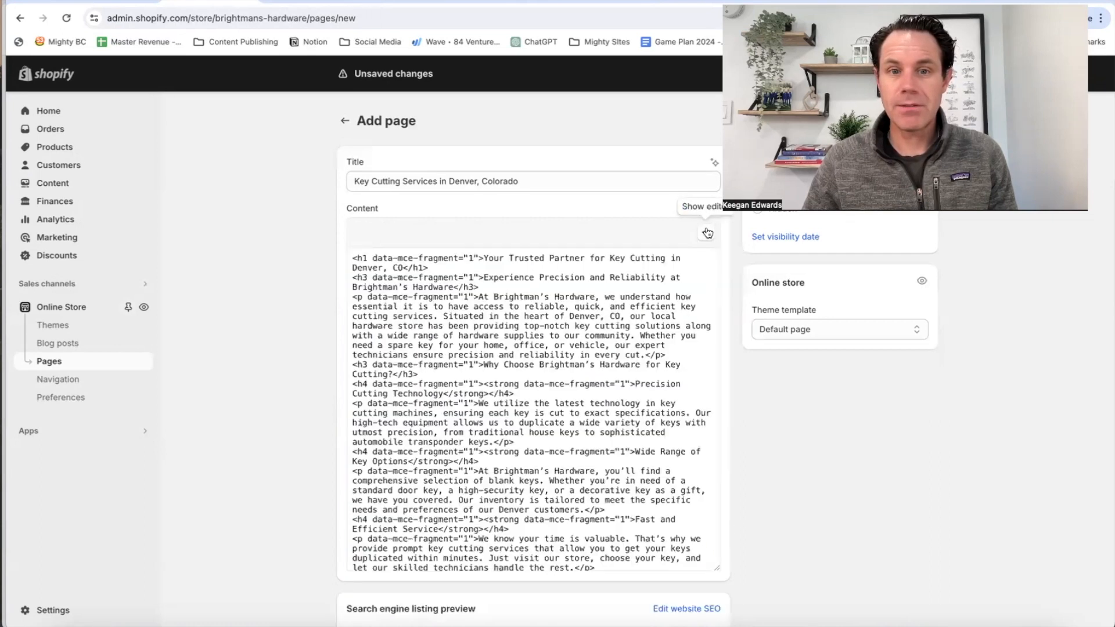
{"action": "left_click", "coordinate": [362, 364]}
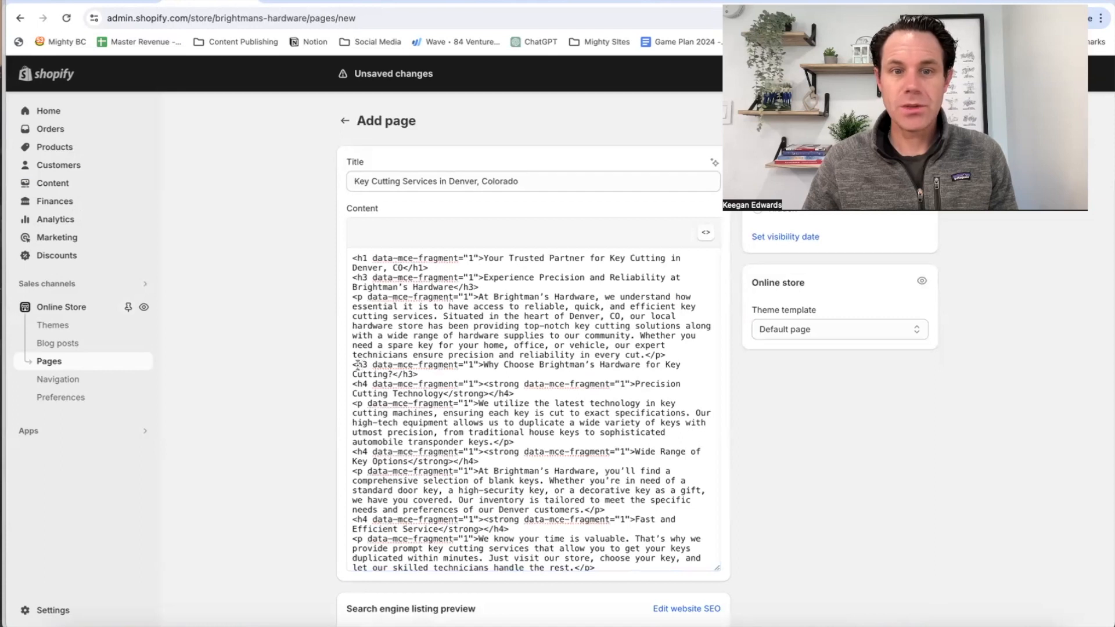
{"action": "left_click", "coordinate": [705, 233]}
Review the formatted page content from the main headline through the "Why Choose Brightman's Hardware for Key Cutting?" benefit sections.
{"action": "left_click", "coordinate": [417, 349]}
{"action": "scroll", "coordinate": [611, 381], "scroll_direction": "down", "scroll_amount": 2}
{"action": "left_click", "coordinate": [574, 391]}
{"action": "scroll", "coordinate": [612, 390], "scroll_direction": "up", "scroll_amount": 2}
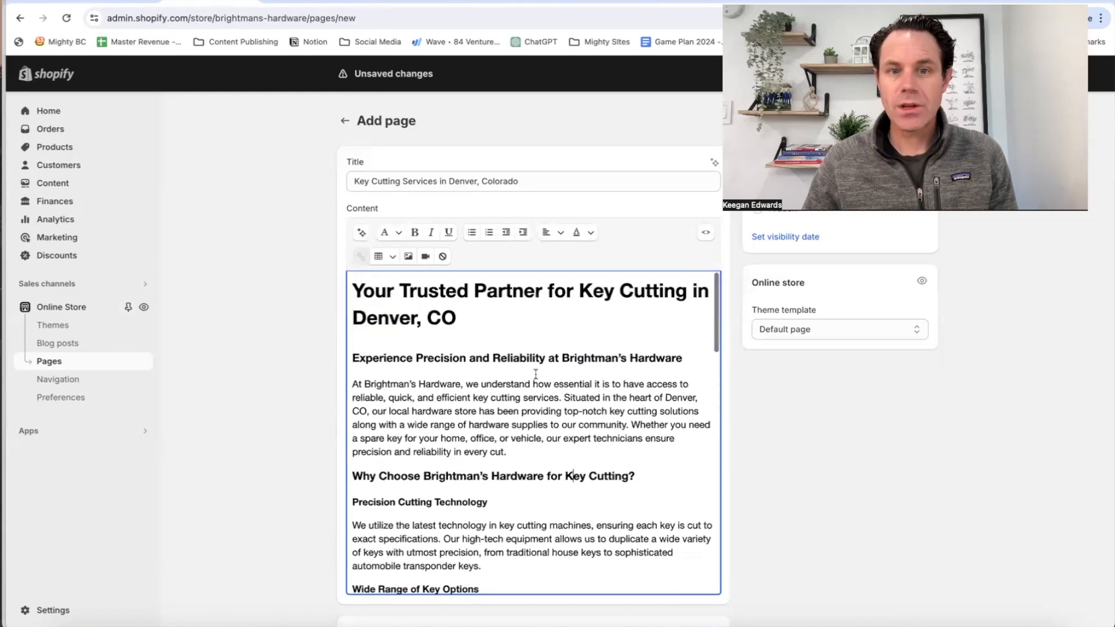
{"action": "scroll", "coordinate": [458, 334], "scroll_direction": "down", "scroll_amount": 5}
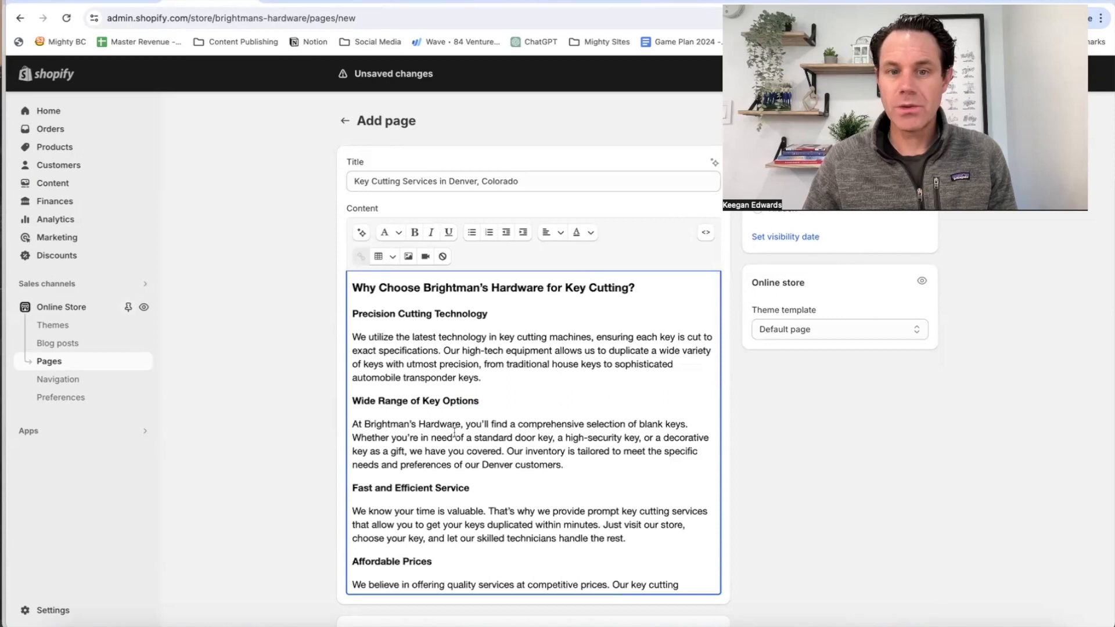
{"action": "scroll", "coordinate": [513, 432], "scroll_direction": "down", "scroll_amount": 3}
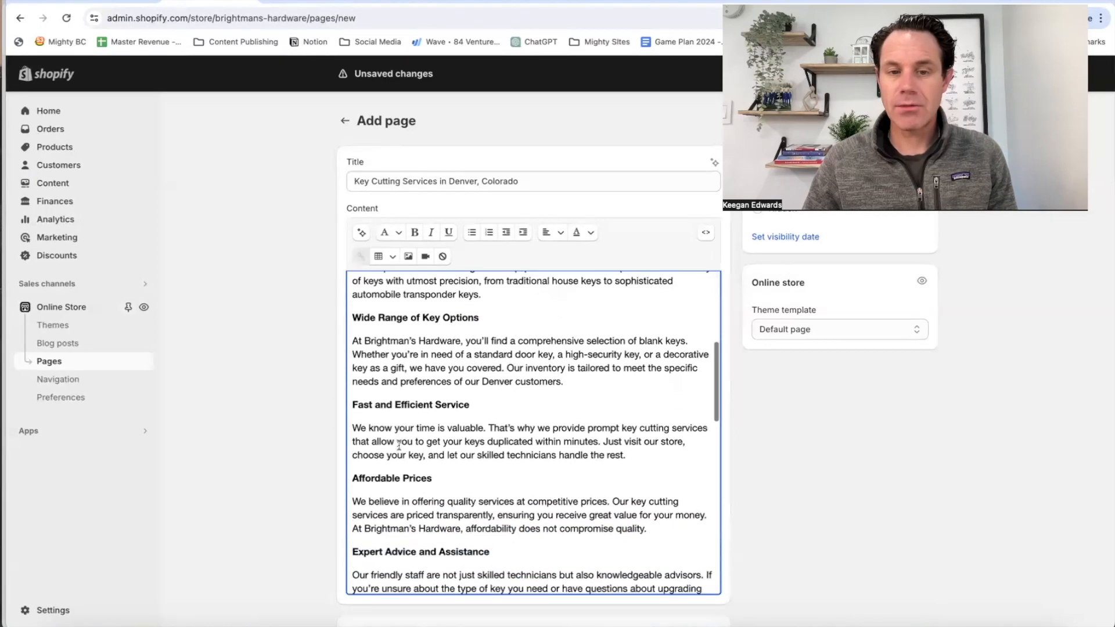
{"action": "scroll", "coordinate": [486, 472], "scroll_direction": "down", "scroll_amount": 5}
{"action": "scroll", "coordinate": [422, 363], "scroll_direction": "up", "scroll_amount": 8}
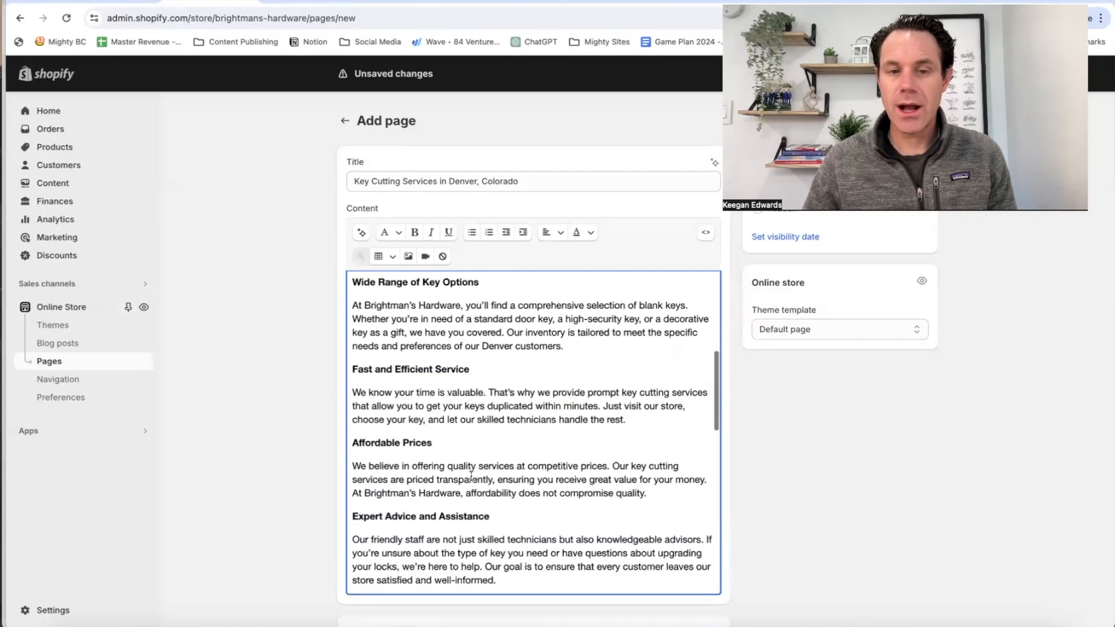
{"action": "scroll", "coordinate": [423, 363], "scroll_direction": "up", "scroll_amount": 2}
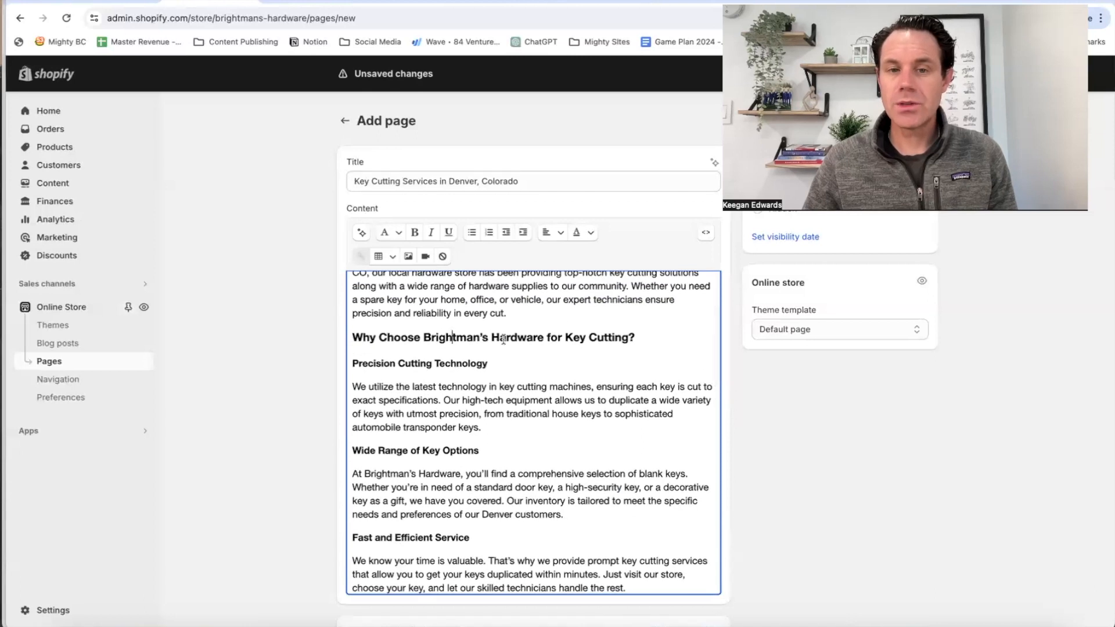
{"action": "scroll", "coordinate": [538, 353], "scroll_direction": "up", "scroll_amount": 1}
{"action": "scroll", "coordinate": [500, 335], "scroll_direction": "up", "scroll_amount": 3}
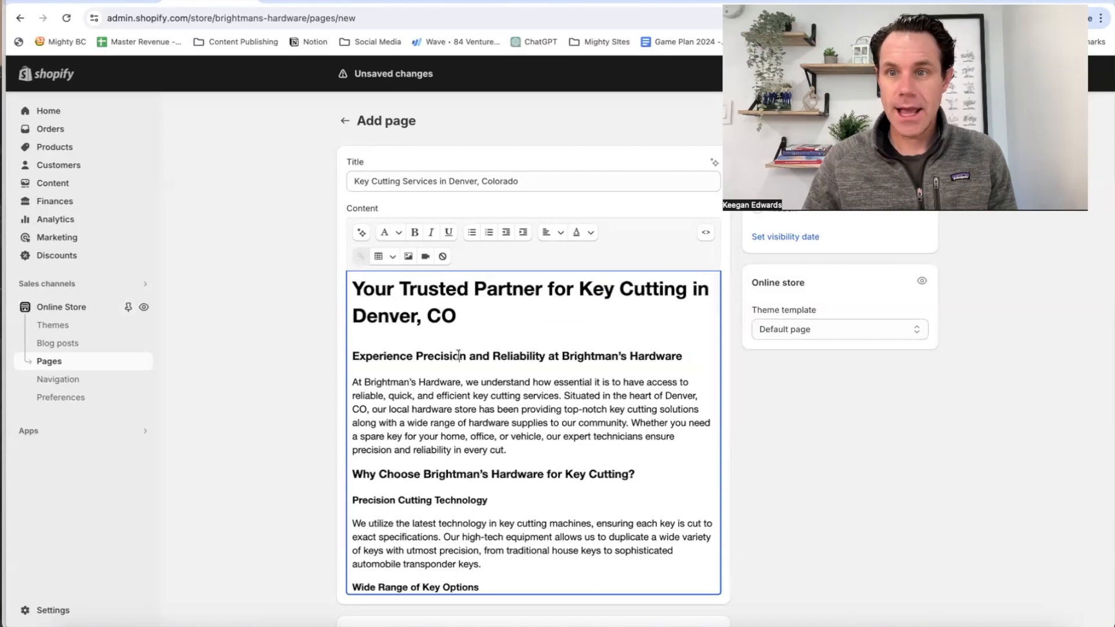
Reword the "SEO Optimized Content for" heading to read "We Hope you Choose us for Key Cutting in Denver, CO".
{"action": "scroll", "coordinate": [481, 394], "scroll_direction": "down", "scroll_amount": 8}
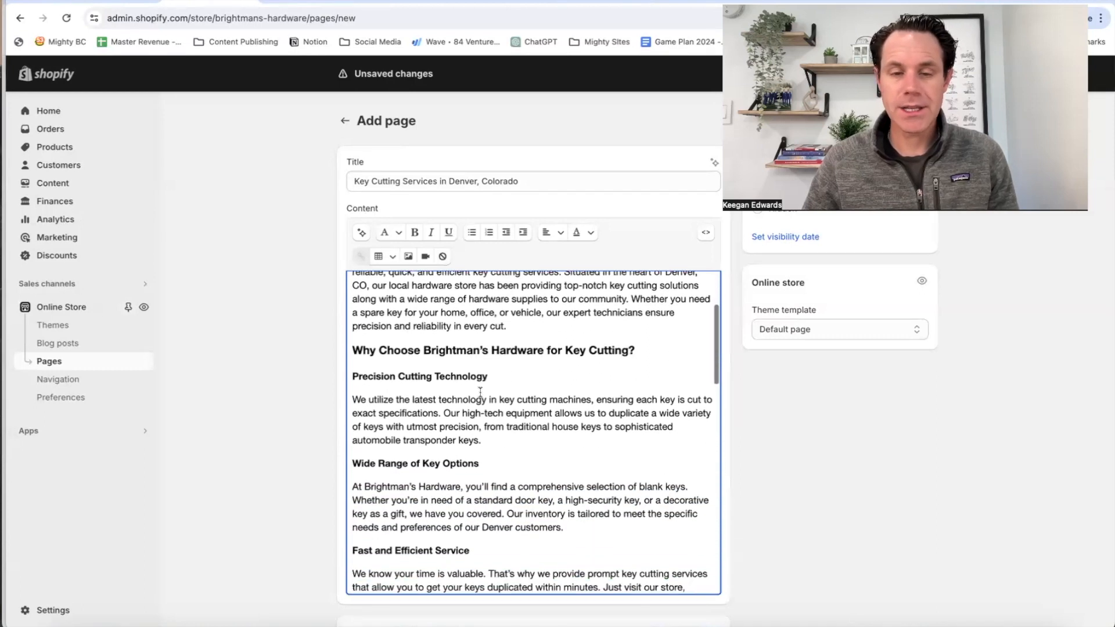
{"action": "scroll", "coordinate": [483, 392], "scroll_direction": "down", "scroll_amount": 20}
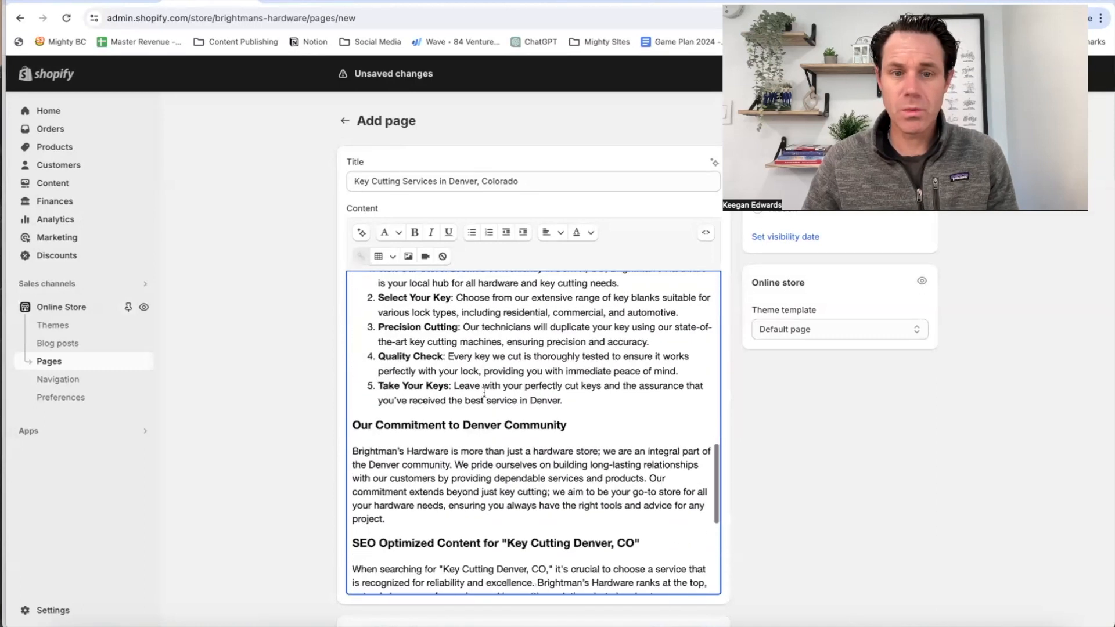
{"action": "scroll", "coordinate": [484, 393], "scroll_direction": "down", "scroll_amount": 6}
{"action": "scroll", "coordinate": [448, 311], "scroll_direction": "up", "scroll_amount": 4}
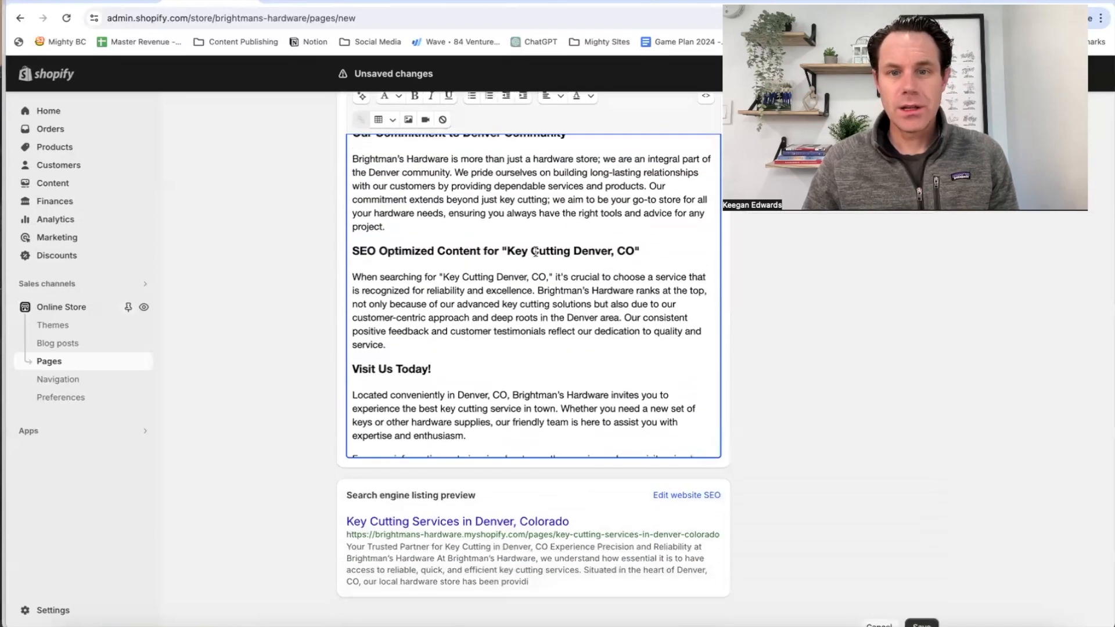
{"action": "left_click_drag", "start_coordinate": [507, 250], "coordinate": [337, 244]}
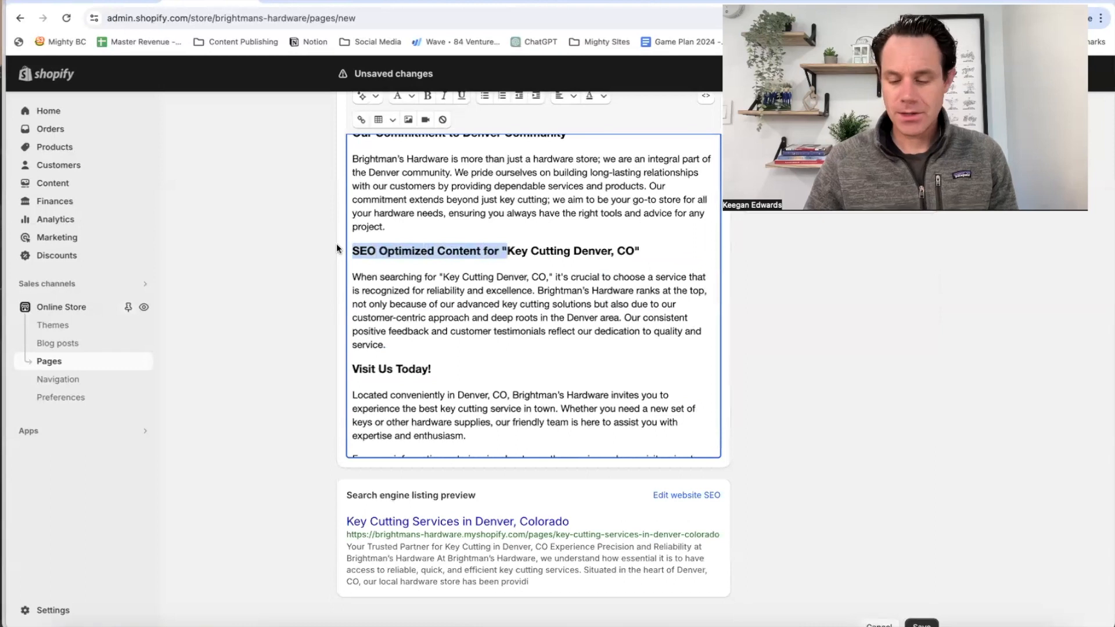
{"action": "key", "text": "BackSpace"}
{"action": "type", "text": "We Hope"}
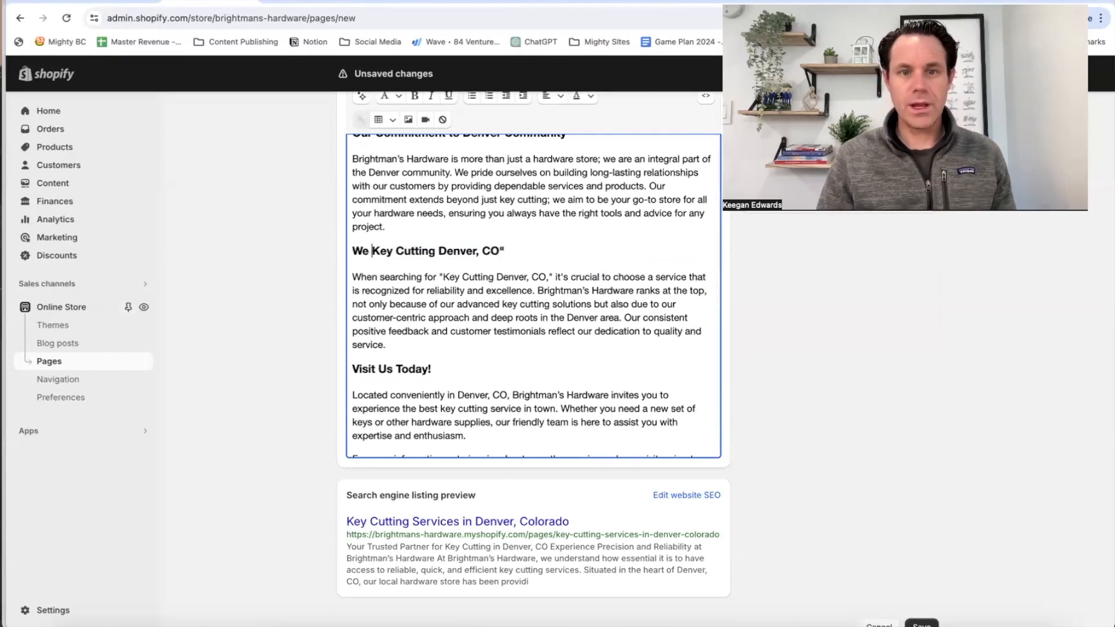
{"action": "type", "text": " you Choose us f"}
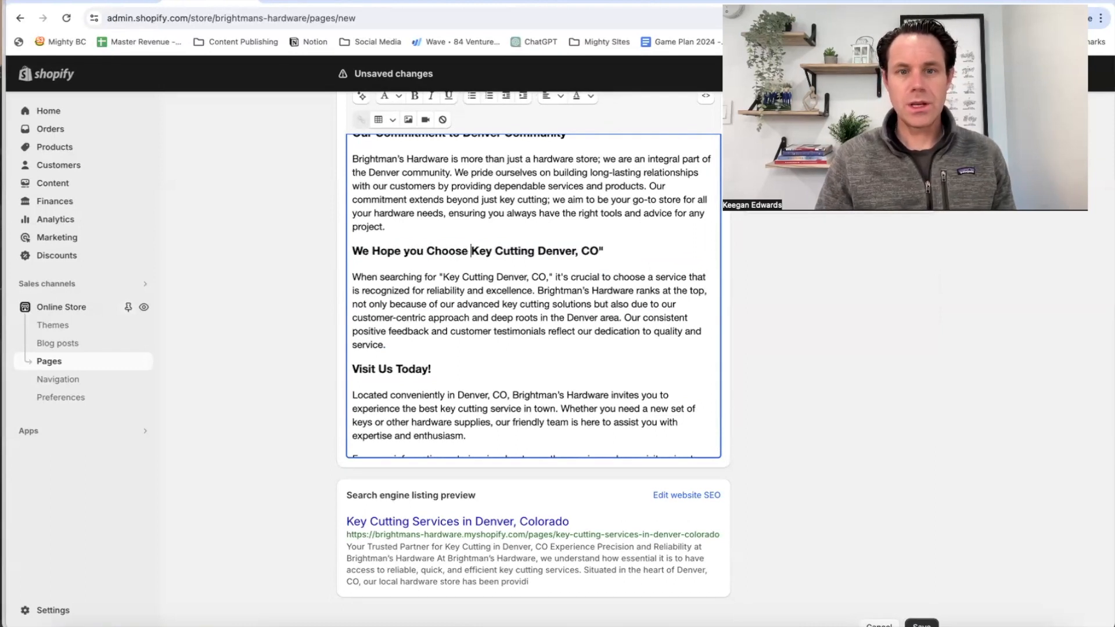
{"action": "type", "text": "or"}
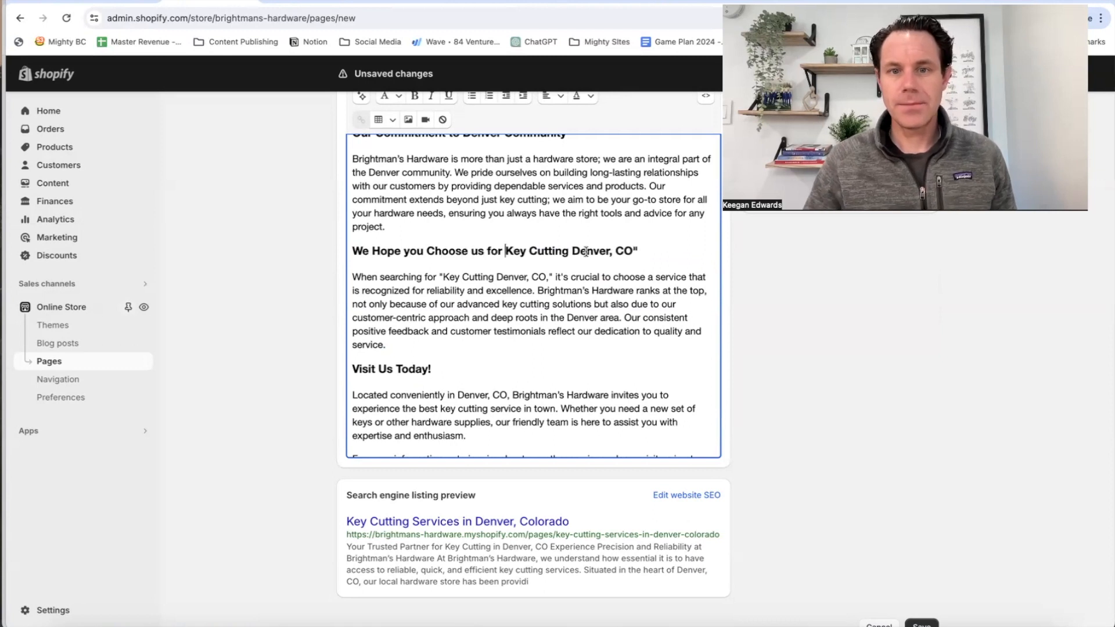
{"action": "left_click", "coordinate": [637, 250]}
{"action": "key", "text": "BackSpace"}
{"action": "left_click", "coordinate": [572, 251]}
{"action": "type", "text": "in"}
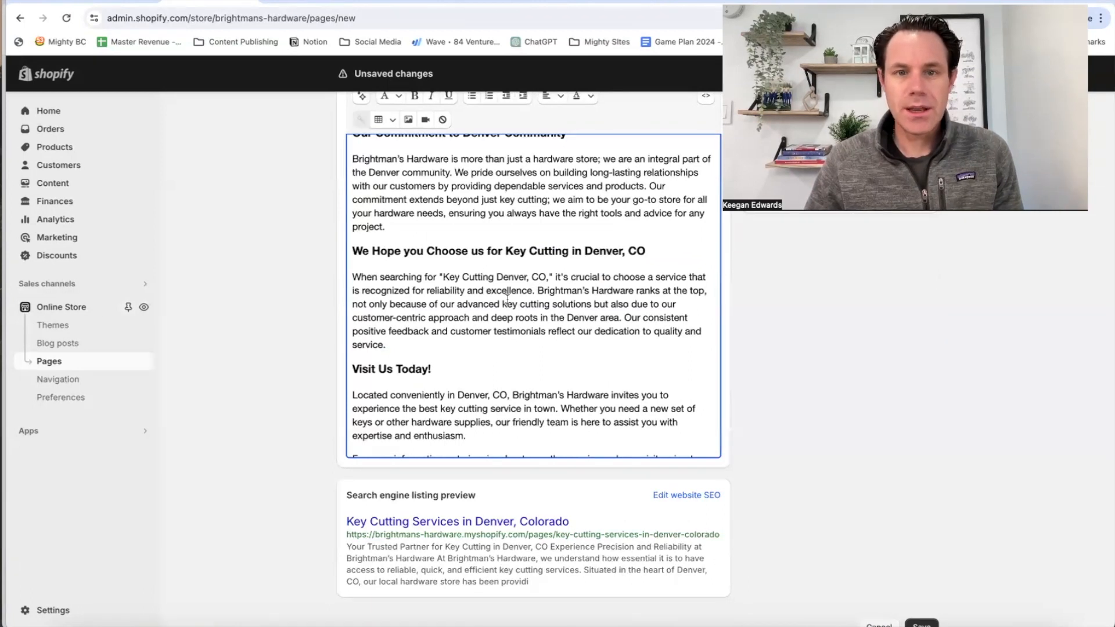
Delete the "When searching for" sentence below that heading and insert "in the minds of customers" after "ranks at the top".
{"action": "left_click_drag", "start_coordinate": [540, 291], "coordinate": [352, 277]}
{"action": "key", "text": "BackSpace"}
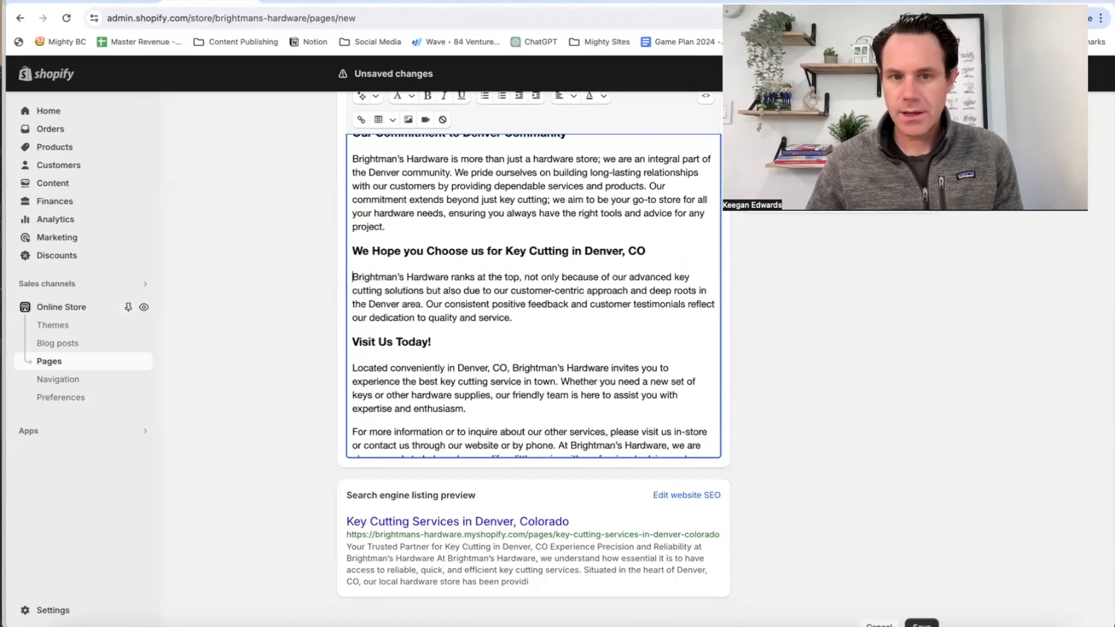
{"action": "left_click", "coordinate": [519, 278]}
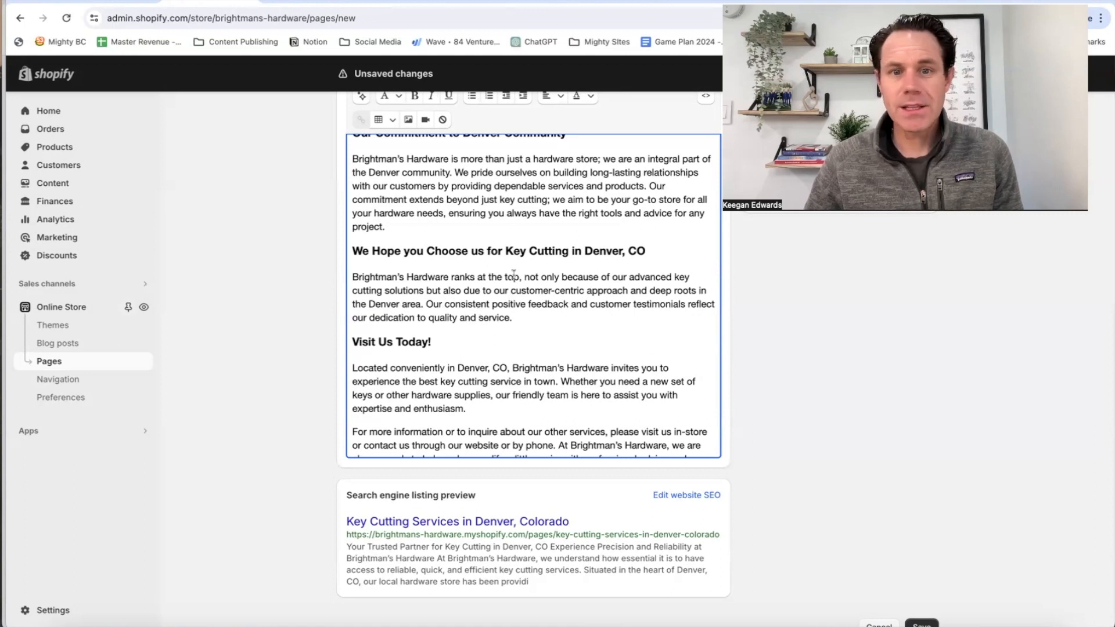
{"action": "type", "text": "in the minds of customers"}
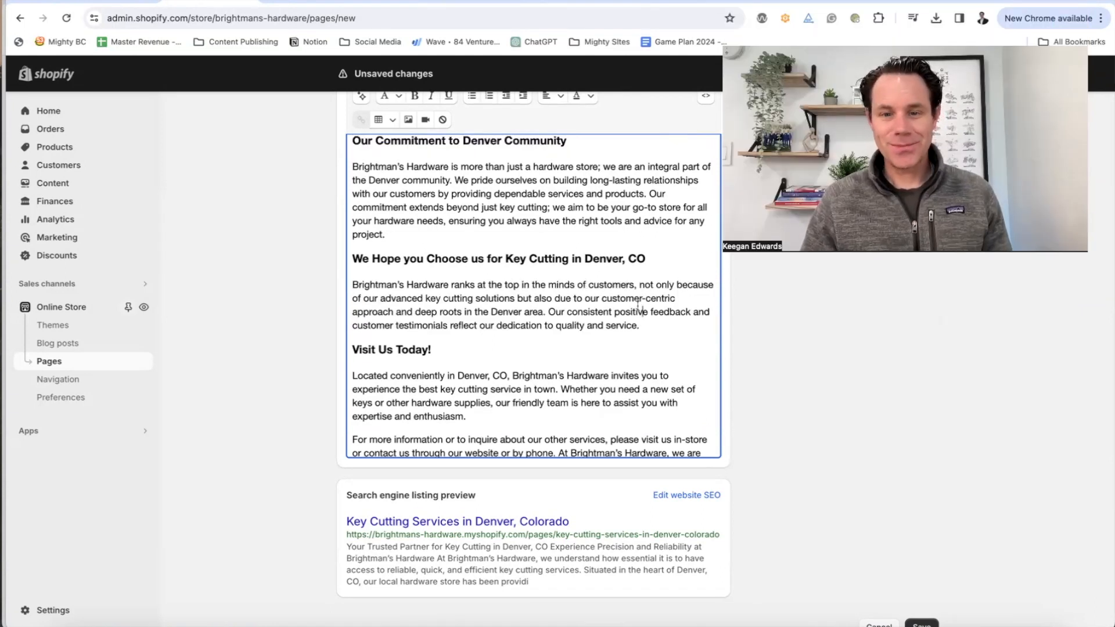
Check the closing "Visit Us Today!" text and save the new key cutting page.
{"action": "scroll", "coordinate": [638, 306], "scroll_direction": "down", "scroll_amount": 4}
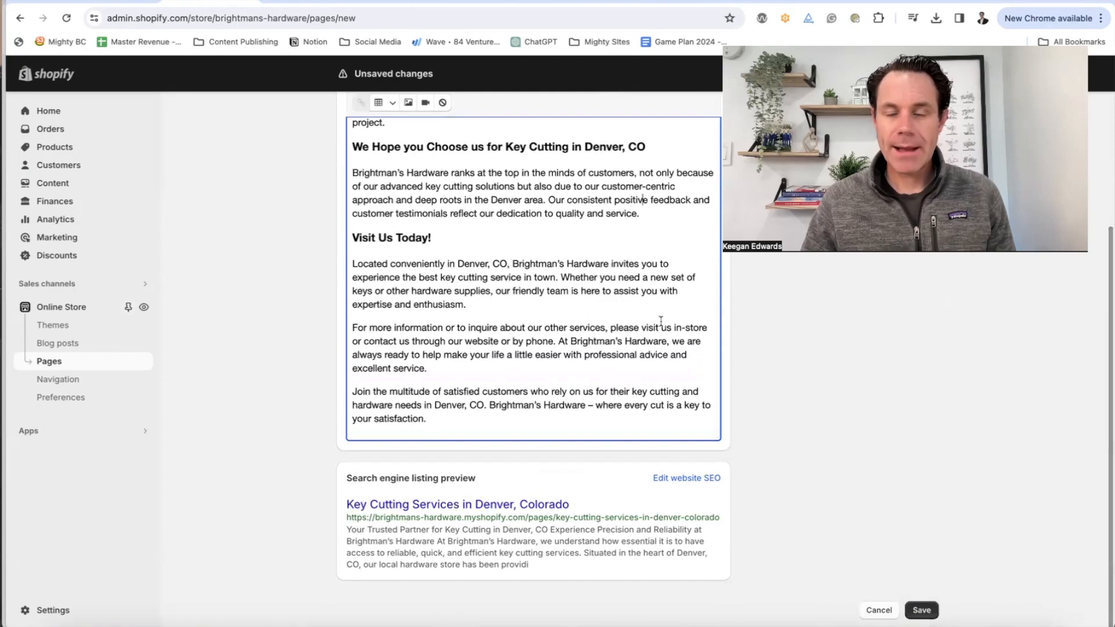
{"action": "scroll", "coordinate": [661, 321], "scroll_direction": "up", "scroll_amount": 15}
{"action": "left_click", "coordinate": [922, 610]}
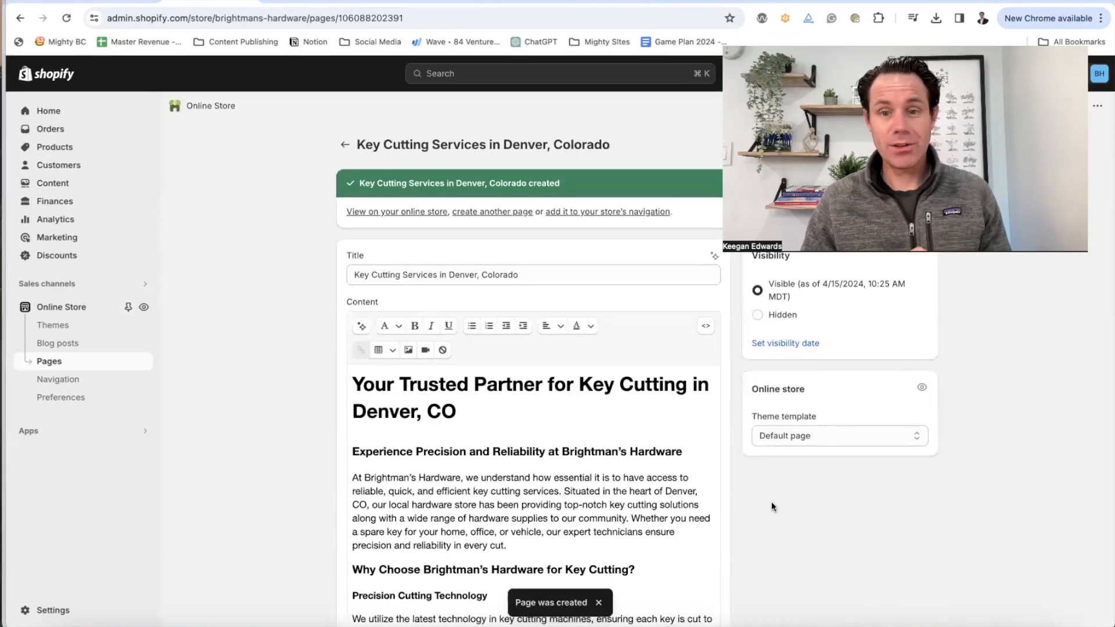
Edit the page's search engine listing and set its page title to "Key Cutting Services in Denver, CO".
{"action": "scroll", "coordinate": [771, 506], "scroll_direction": "down", "scroll_amount": 4}
{"action": "scroll", "coordinate": [772, 507], "scroll_direction": "down", "scroll_amount": 1}
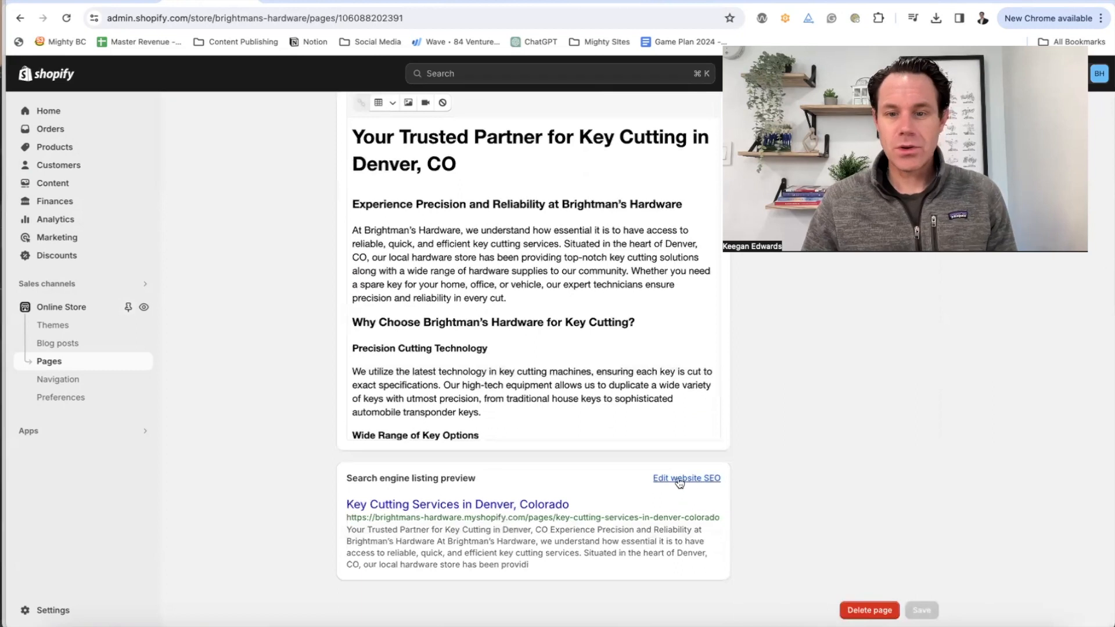
{"action": "left_click", "coordinate": [684, 480]}
{"action": "scroll", "coordinate": [764, 475], "scroll_direction": "down", "scroll_amount": 4}
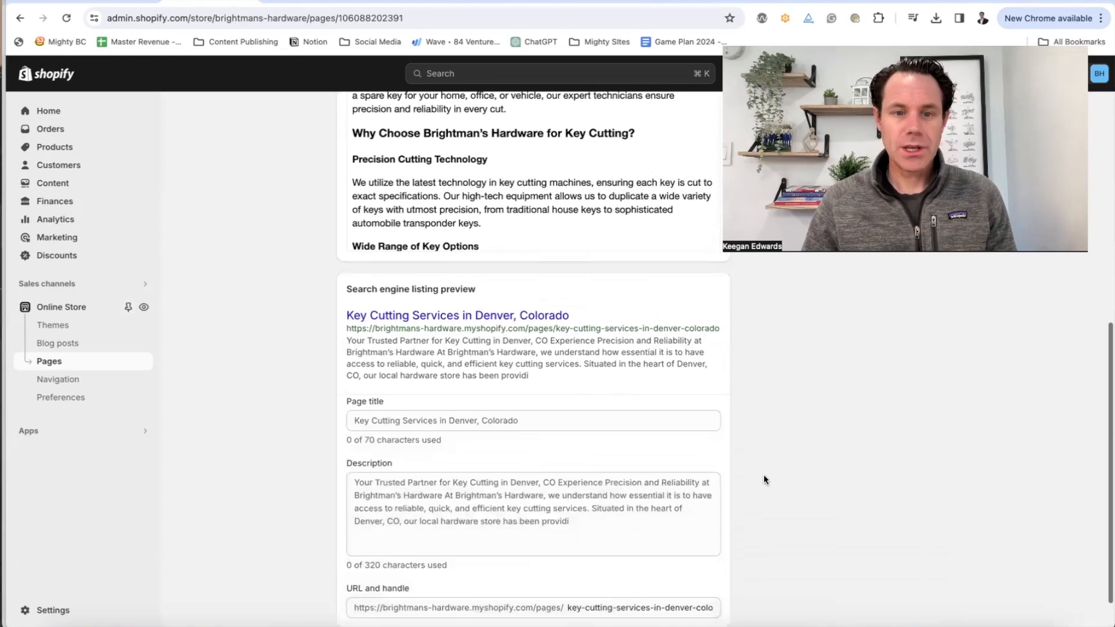
{"action": "left_click", "coordinate": [448, 372]}
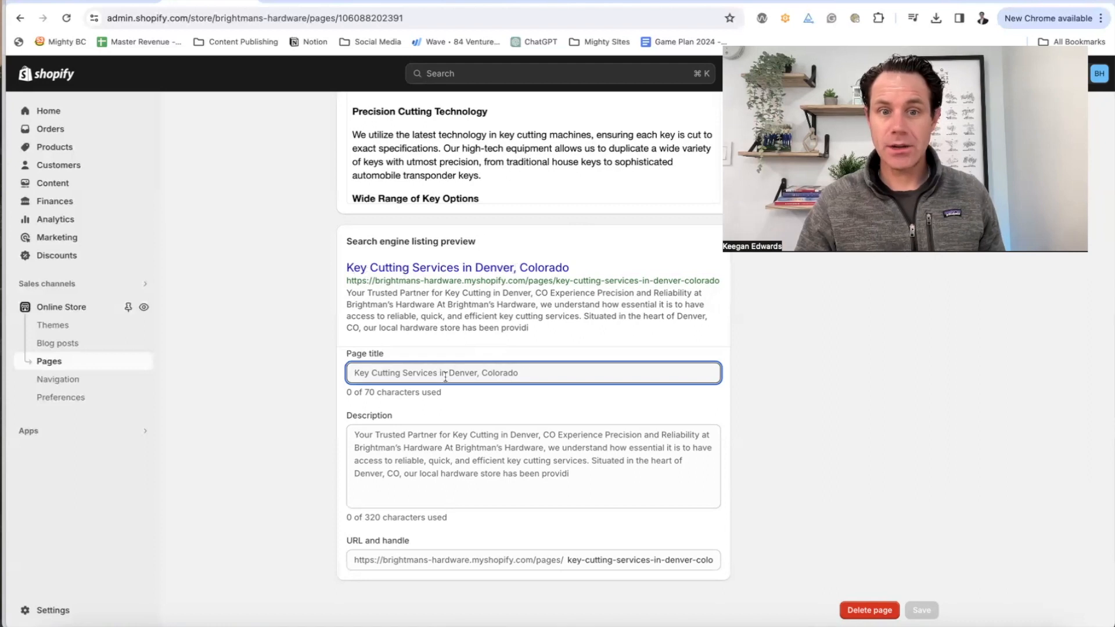
{"action": "type", "text": "Key Cu"}
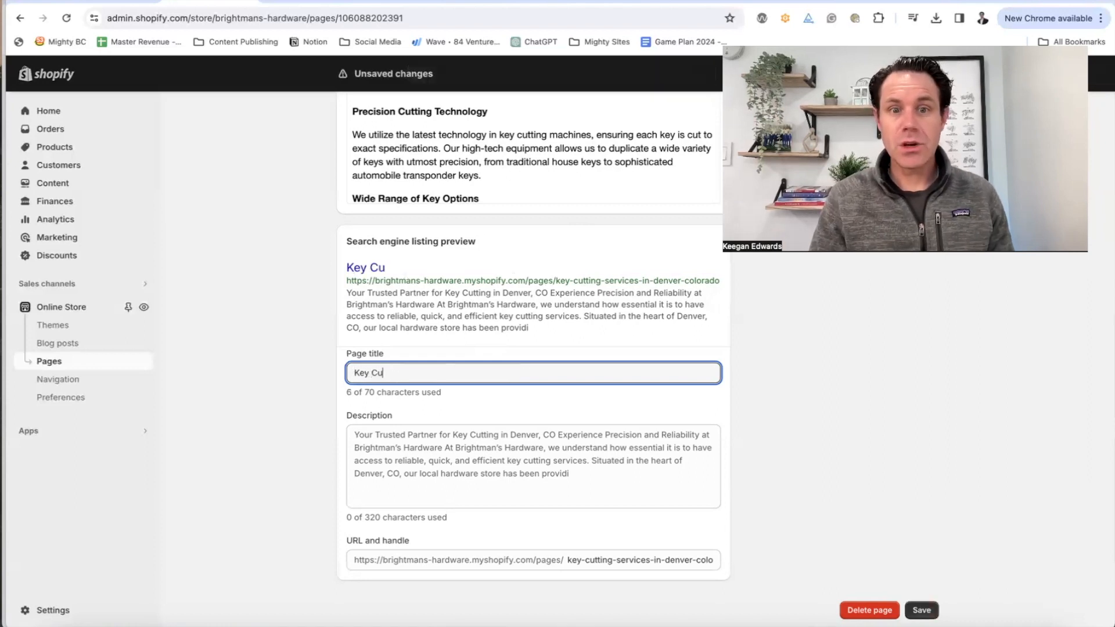
{"action": "type", "text": "tting fo"}
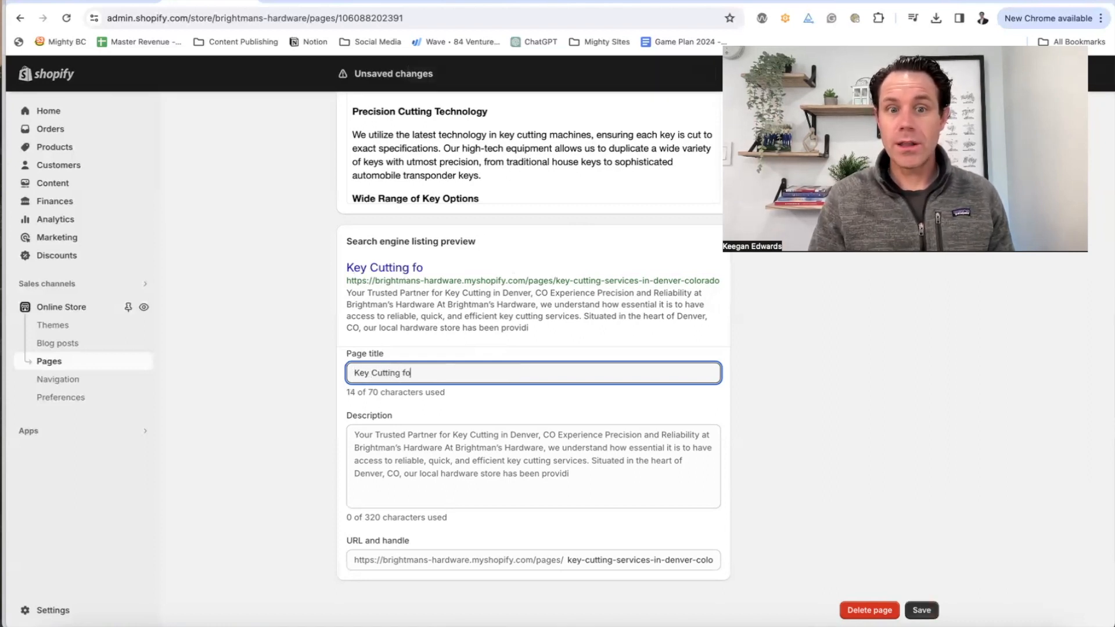
{"action": "scroll", "coordinate": [508, 344], "scroll_direction": "up", "scroll_amount": 8}
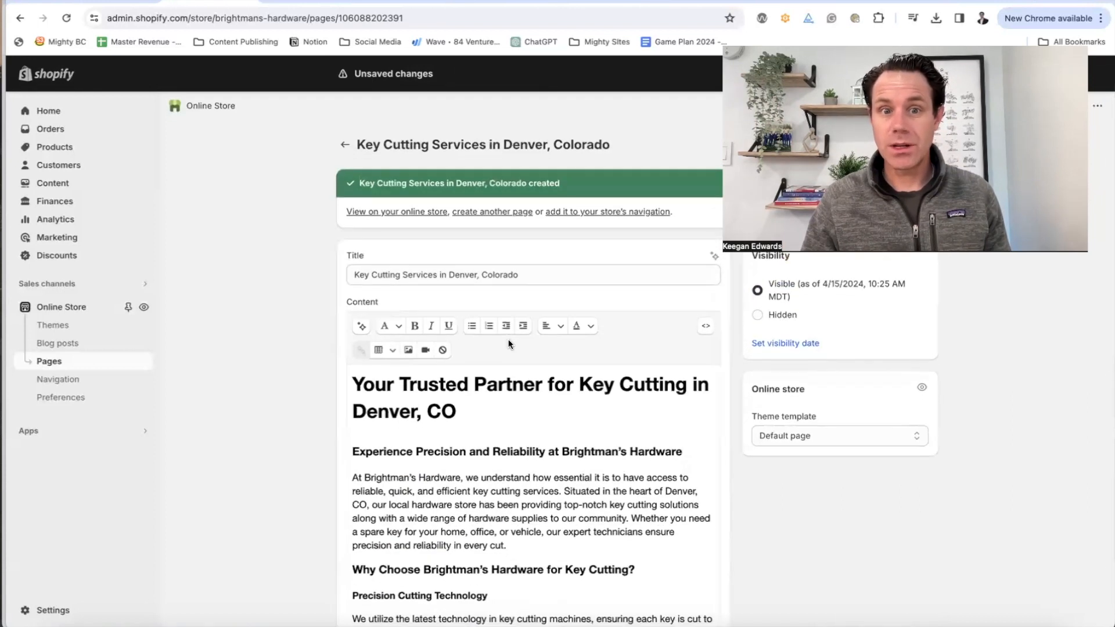
{"action": "scroll", "coordinate": [508, 344], "scroll_direction": "down", "scroll_amount": 3}
{"action": "scroll", "coordinate": [508, 344], "scroll_direction": "down", "scroll_amount": 5}
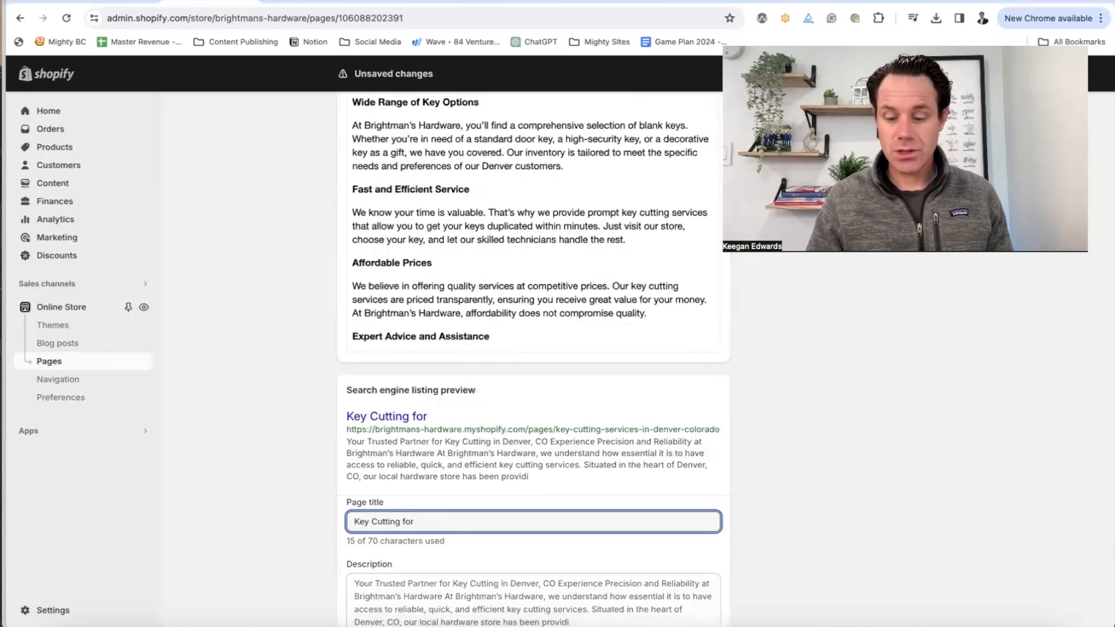
{"action": "key", "text": "BackSpace"}
{"action": "key", "text": "BackSpace"}
{"action": "key", "text": "BackSpace"}
{"action": "type", "text": "Service"}
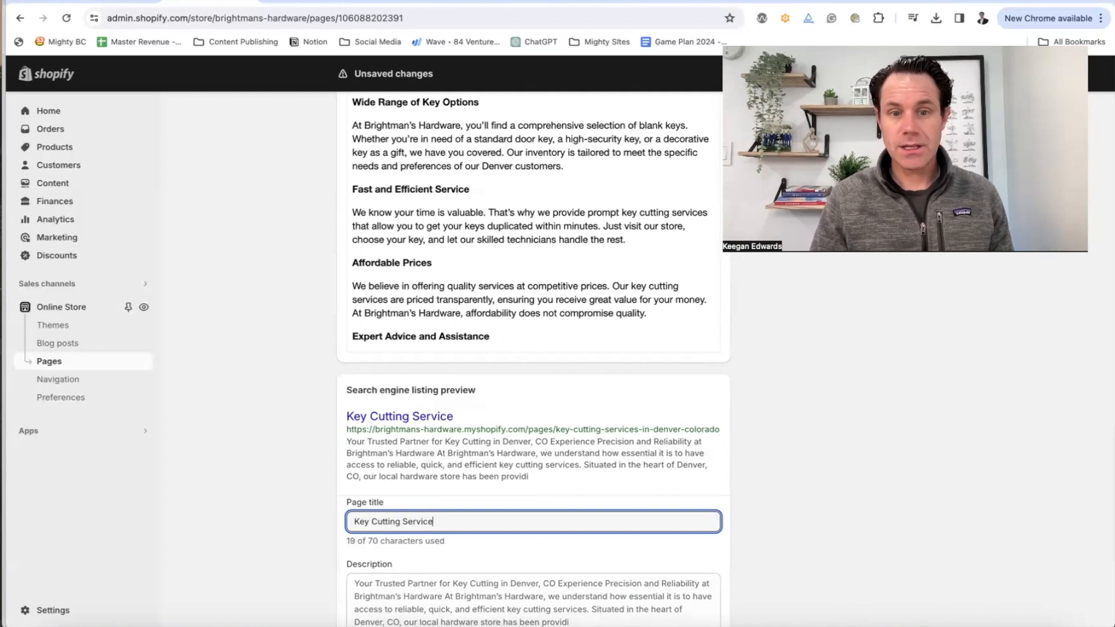
{"action": "type", "text": "s in Denver, CO"}
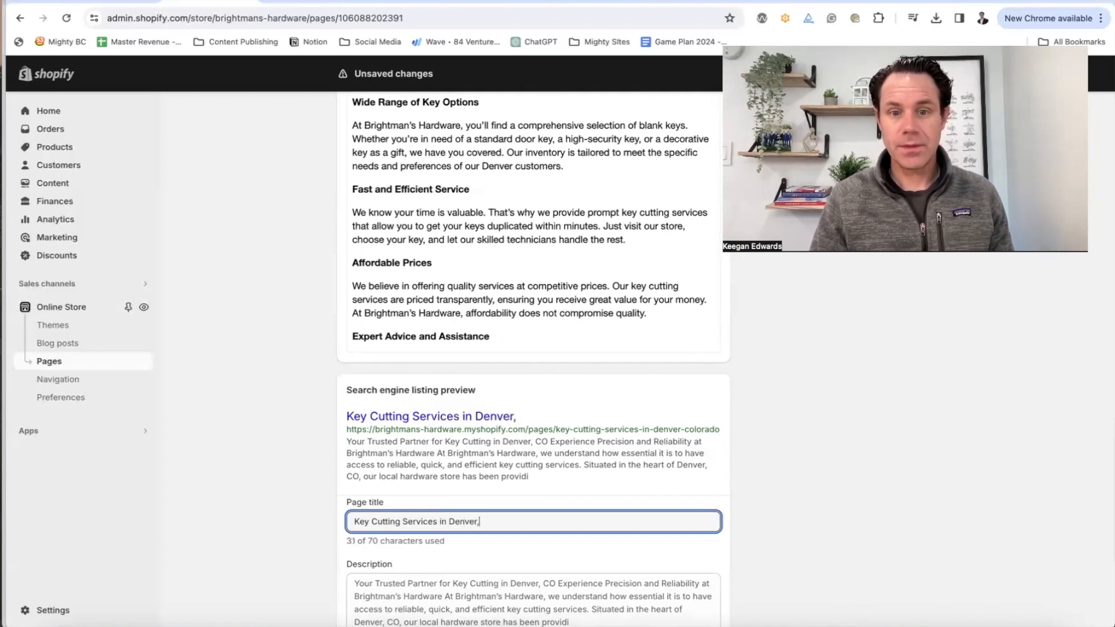
{"action": "left_click", "coordinate": [1004, 377]}
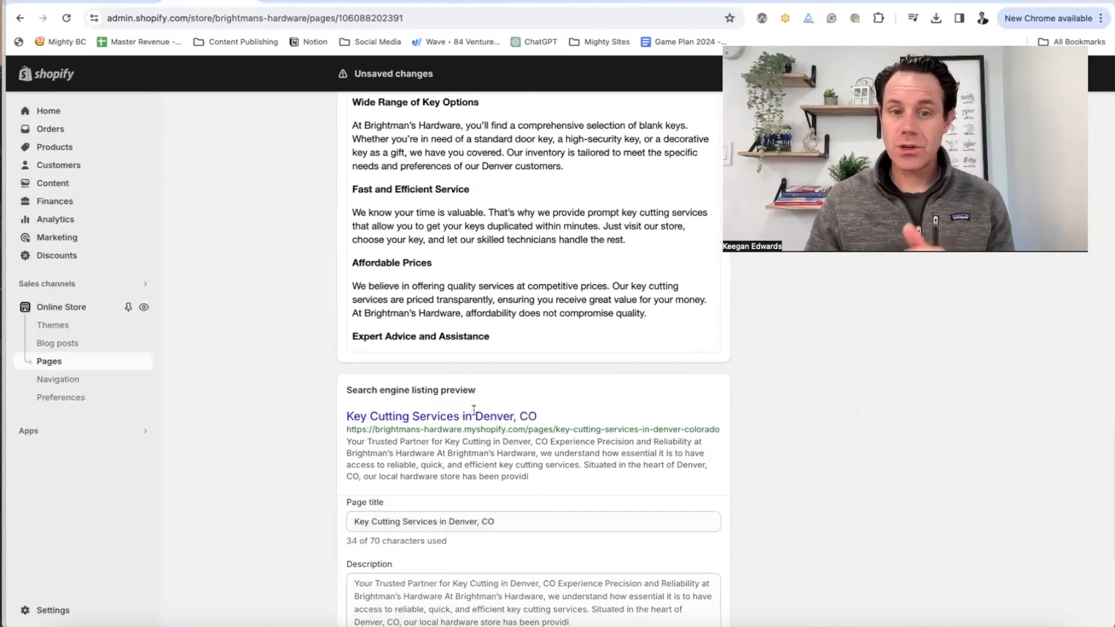
Delete the unfinished closing sentence beginning "Situated in the heart of Denver, CO" from the search listing description.
{"action": "scroll", "coordinate": [409, 378], "scroll_direction": "down", "scroll_amount": 1}
{"action": "scroll", "coordinate": [413, 377], "scroll_direction": "down", "scroll_amount": 1}
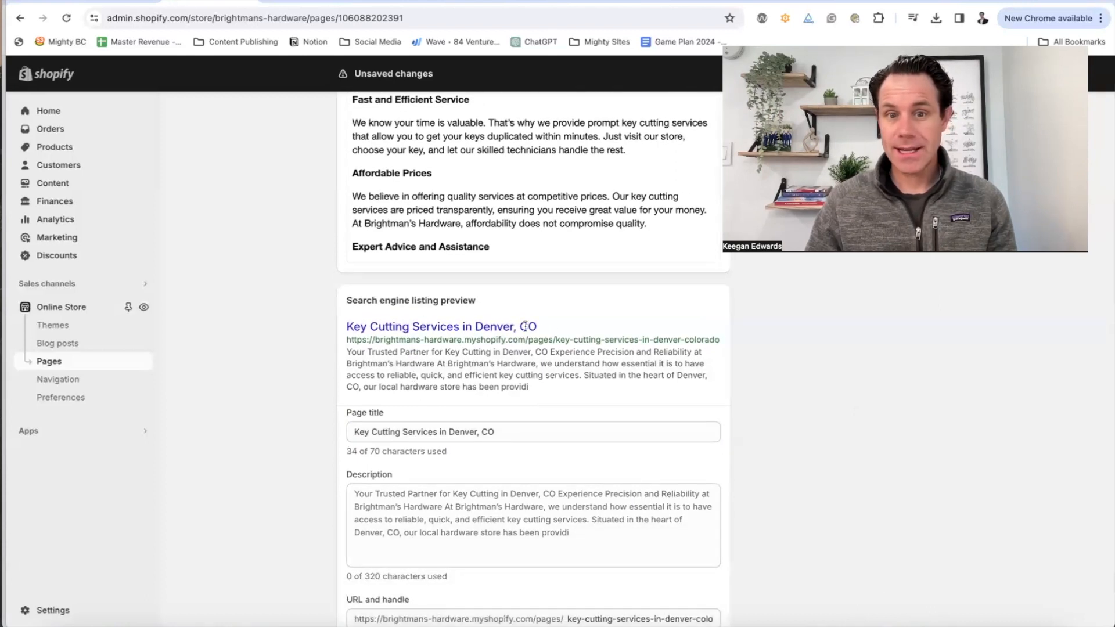
{"action": "scroll", "coordinate": [465, 338], "scroll_direction": "down", "scroll_amount": 1}
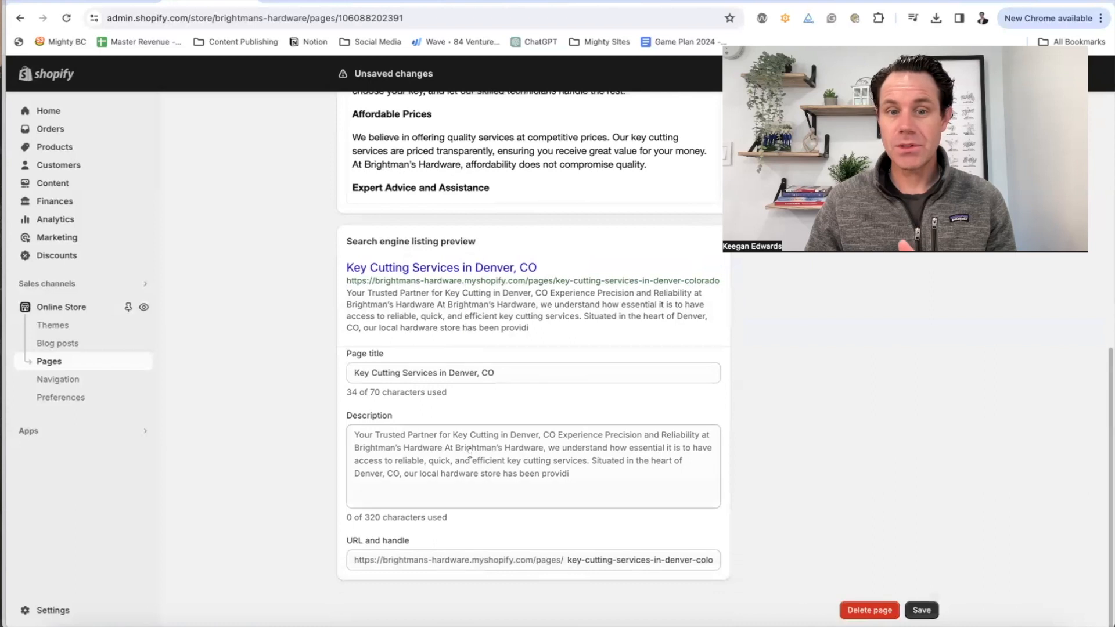
{"action": "left_click", "coordinate": [472, 452]}
{"action": "left_click", "coordinate": [572, 474]}
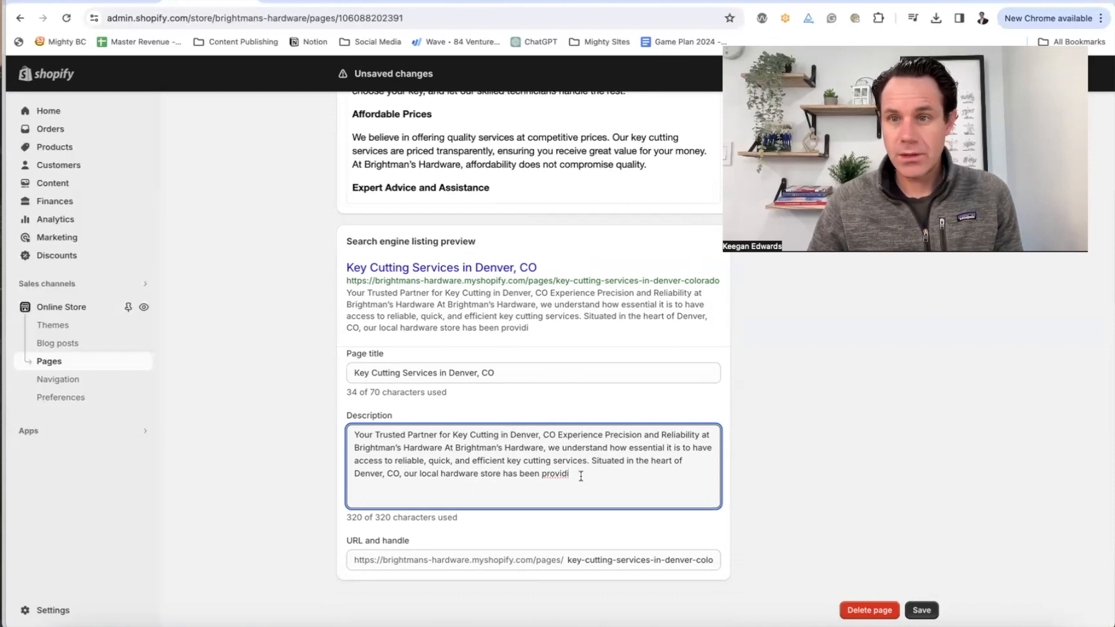
{"action": "mouse_move", "coordinate": [579, 476]}
{"action": "left_mouse_down"}
{"action": "mouse_move", "coordinate": [407, 475]}
{"action": "mouse_move", "coordinate": [596, 465]}
{"action": "left_mouse_up"}
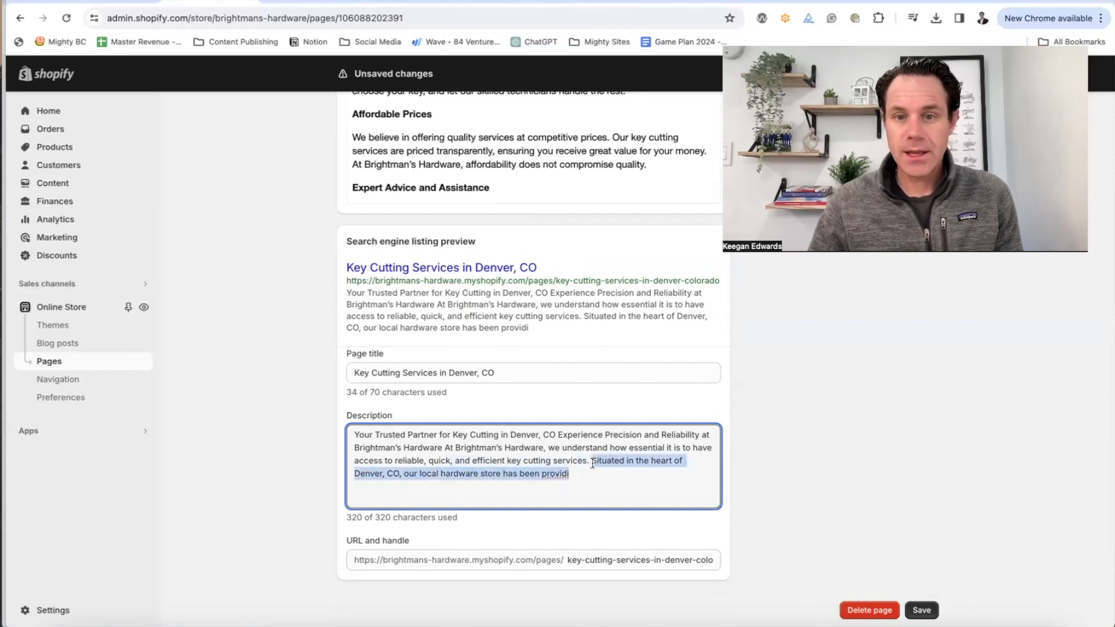
{"action": "key", "text": "BackSpace"}
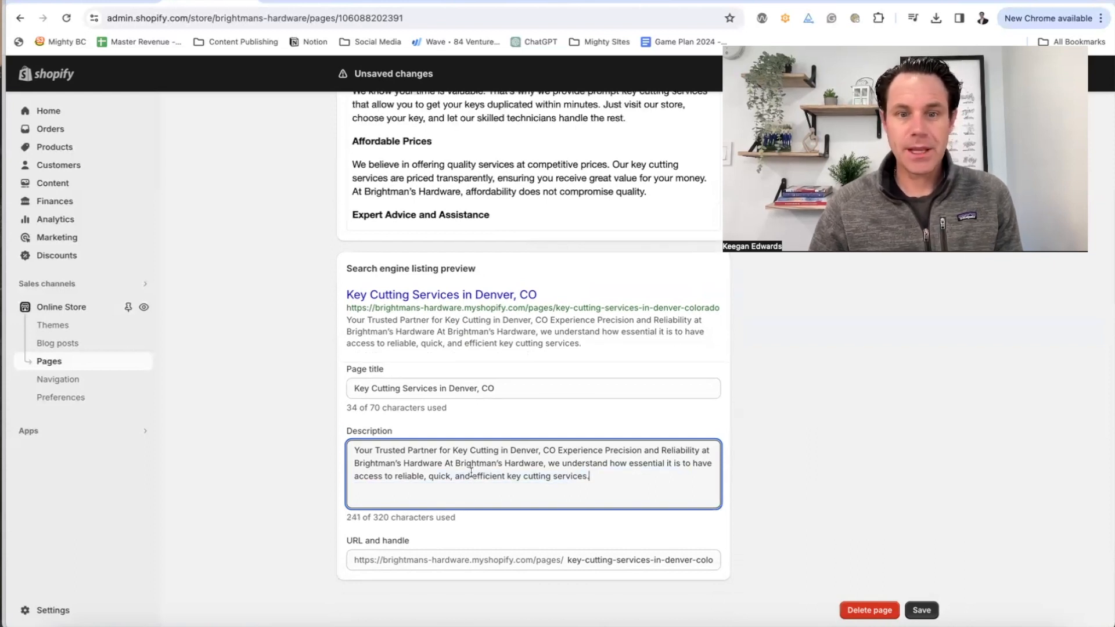
Reword the description after "Denver, CO" as "We are an experienced, precise and reliable team at Brightman's Hardware. Visit us today for your quick and convenient key cutting service".
{"action": "left_click_drag", "start_coordinate": [454, 452], "coordinate": [558, 453]}
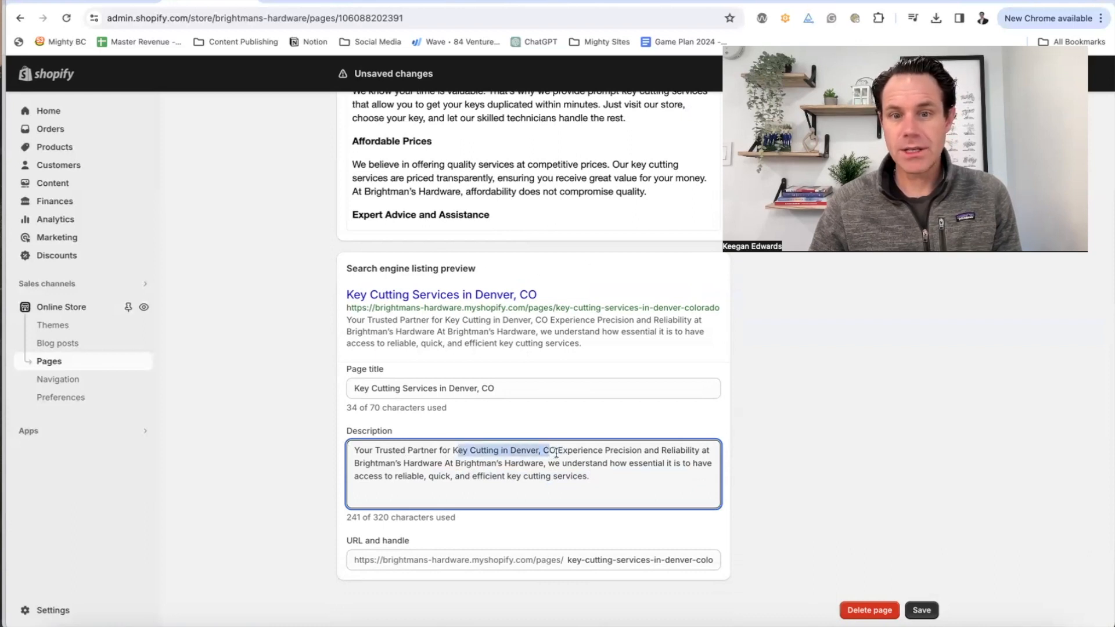
{"action": "left_click", "coordinate": [558, 453]}
{"action": "type", "text": ". We are an"}
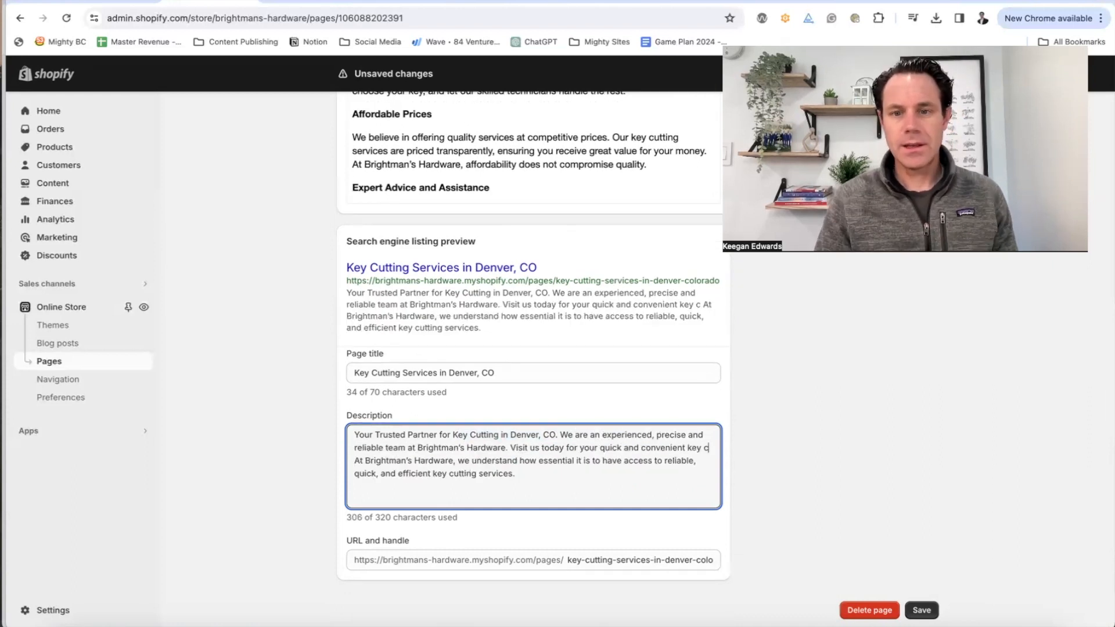
{"action": "type", "text": "cutting service"}
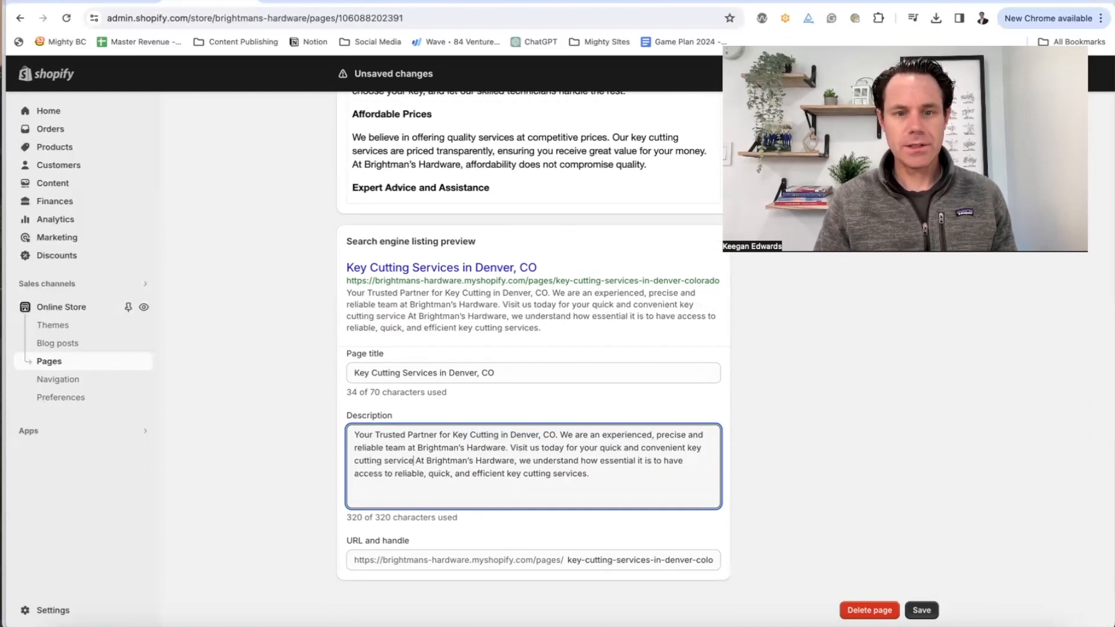
Shorten "At Brightman's Hardware, we understand" to "We understand" in the search listing description and save the page.
{"action": "left_click_drag", "start_coordinate": [589, 474], "coordinate": [429, 473]}
{"action": "left_click_drag", "start_coordinate": [525, 460], "coordinate": [416, 462]}
{"action": "type", "text": "W"}
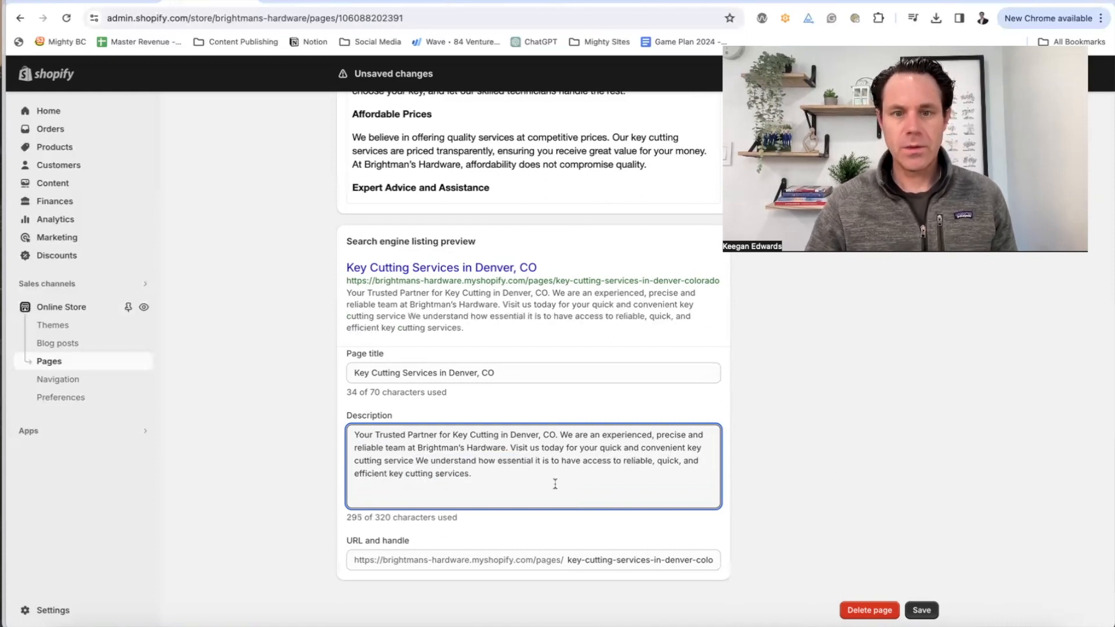
{"action": "left_click", "coordinate": [922, 610]}
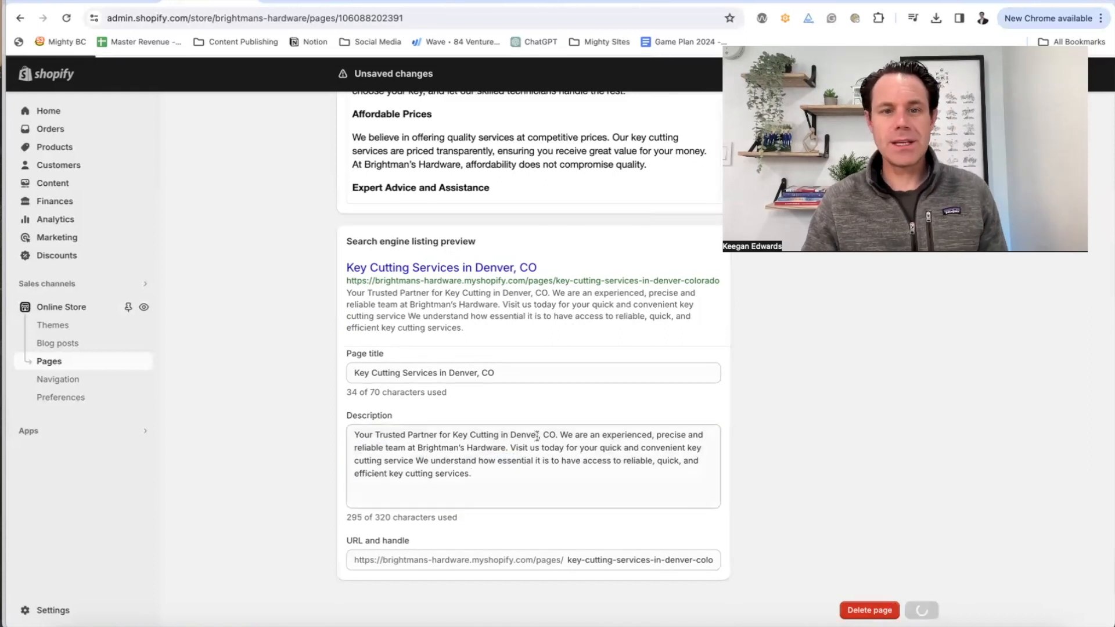
{"action": "left_click_drag", "start_coordinate": [454, 435], "coordinate": [567, 462]}
{"action": "left_click", "coordinate": [507, 460]}
{"action": "left_click", "coordinate": [480, 470]}
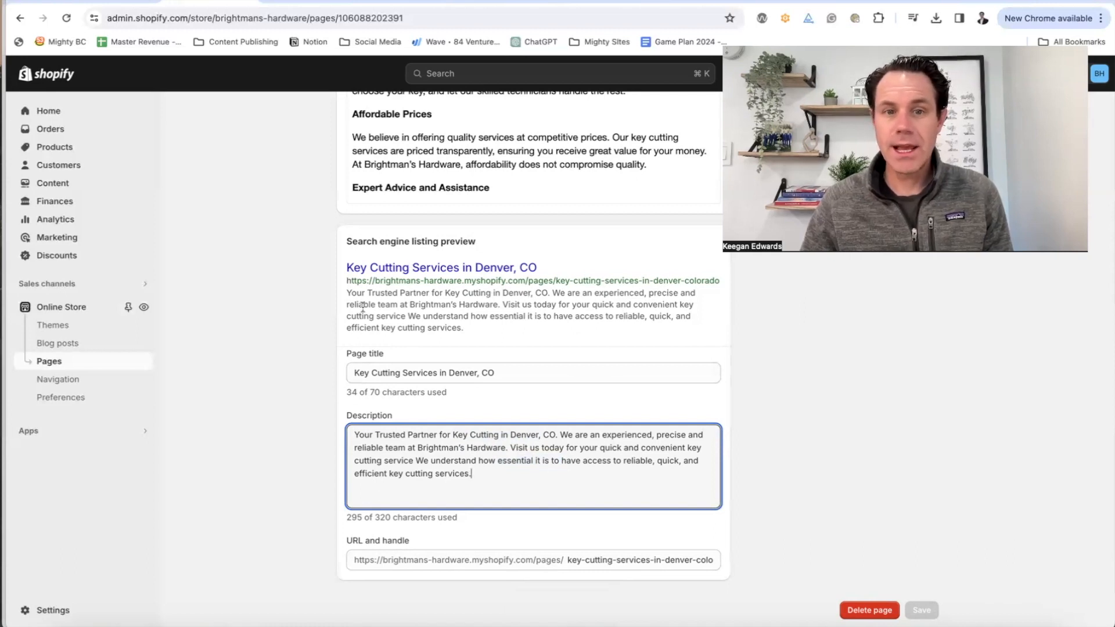
{"action": "left_click", "coordinate": [477, 312]}
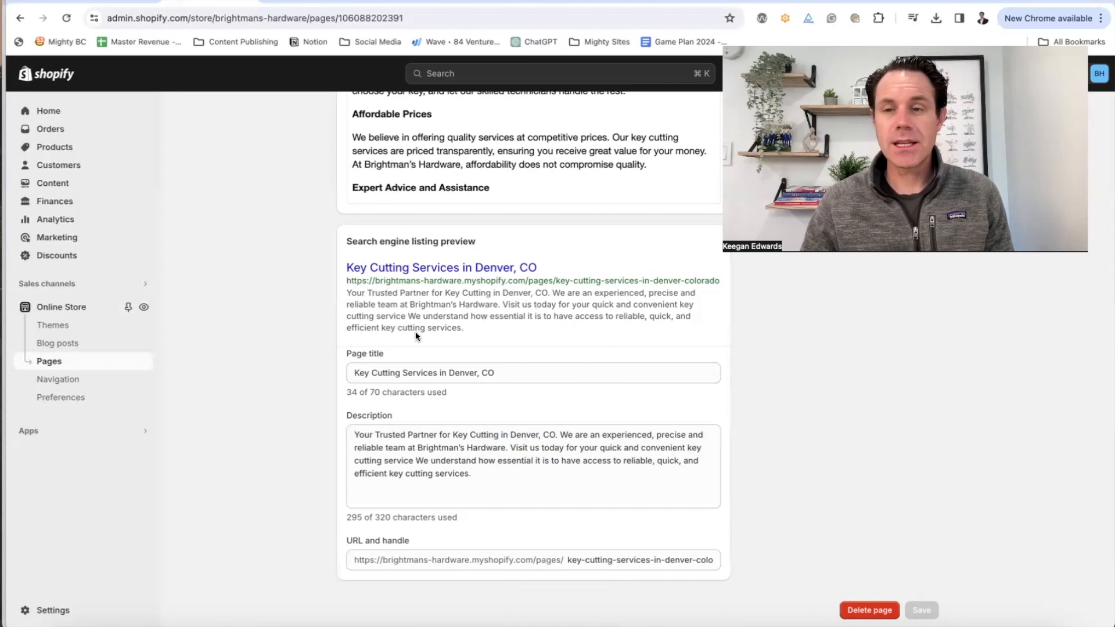
Add an empty line below the main heading "Your Trusted Partner for Key Cutting in Denver, CO".
{"action": "scroll", "coordinate": [866, 584], "scroll_direction": "up", "scroll_amount": 10}
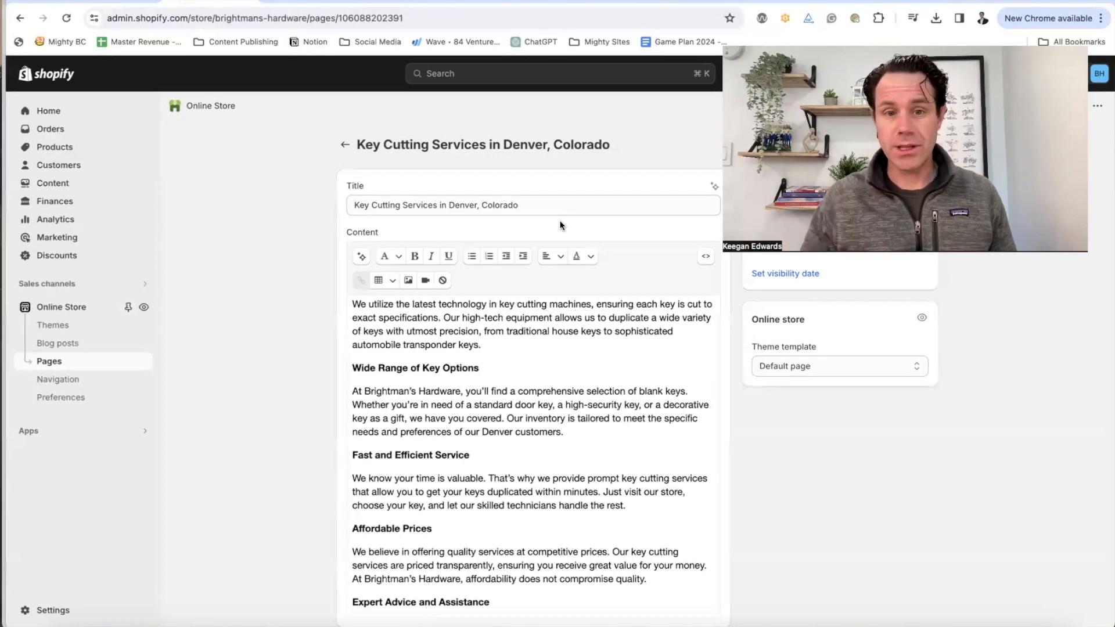
{"action": "scroll", "coordinate": [587, 378], "scroll_direction": "up", "scroll_amount": 5}
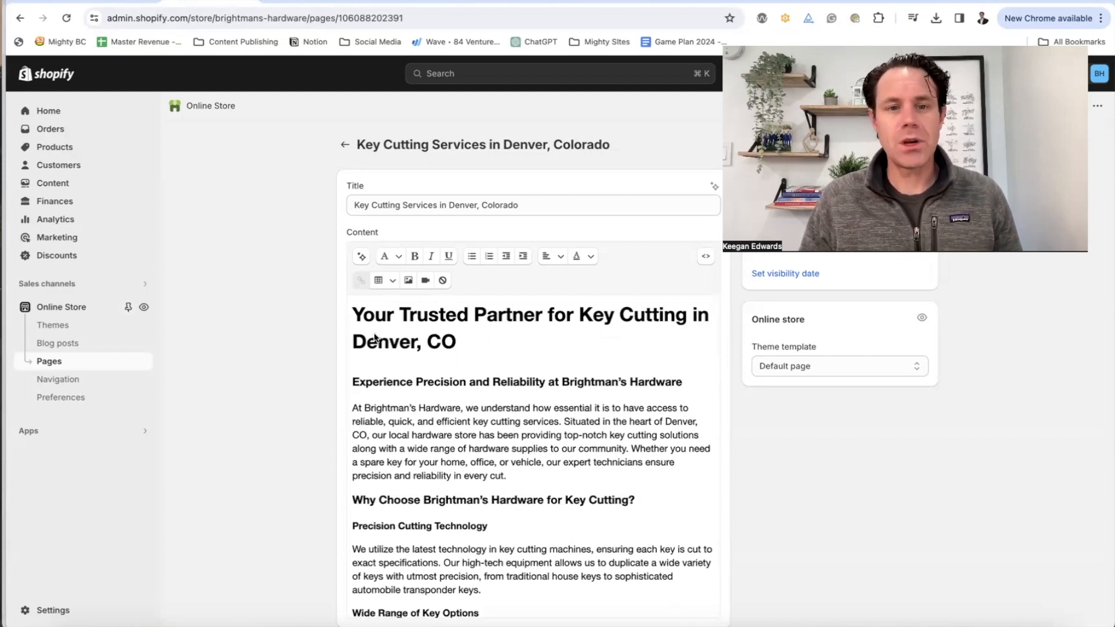
{"action": "left_click", "coordinate": [457, 344]}
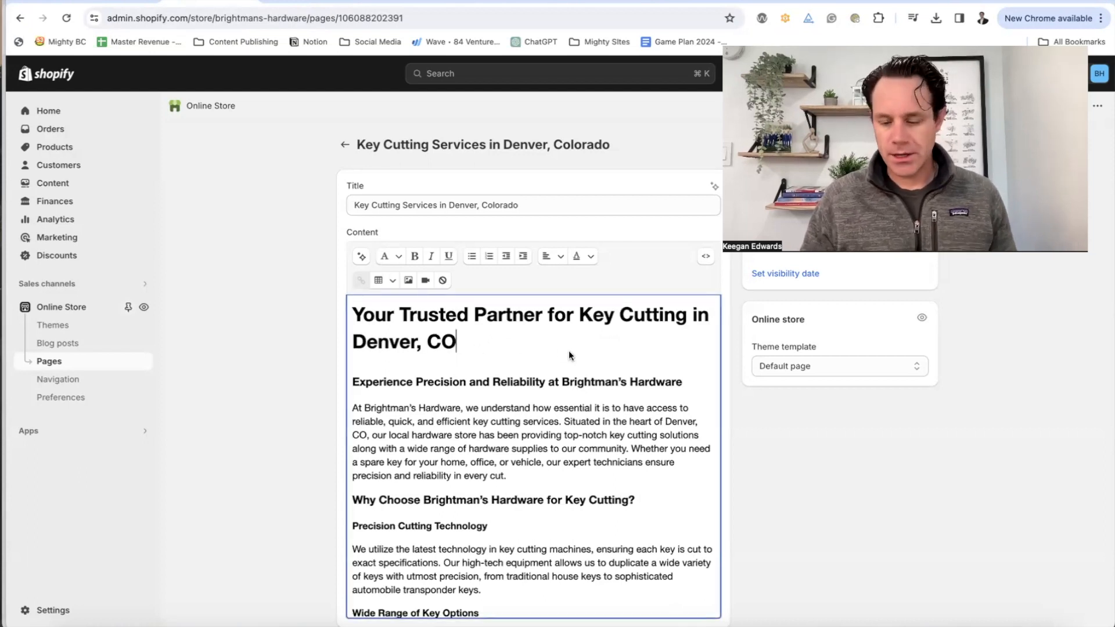
{"action": "key", "text": "Return"}
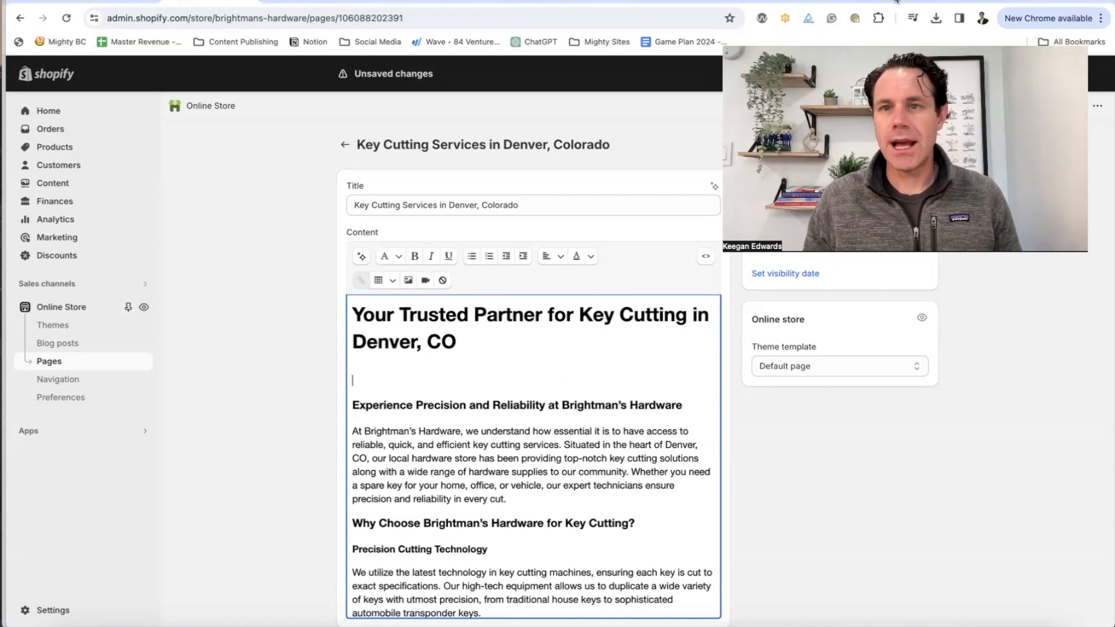
View the Key Cutting Service image design in Canva and return to the Shopify page editor.
{"action": "left_click", "coordinate": [785, 2]}
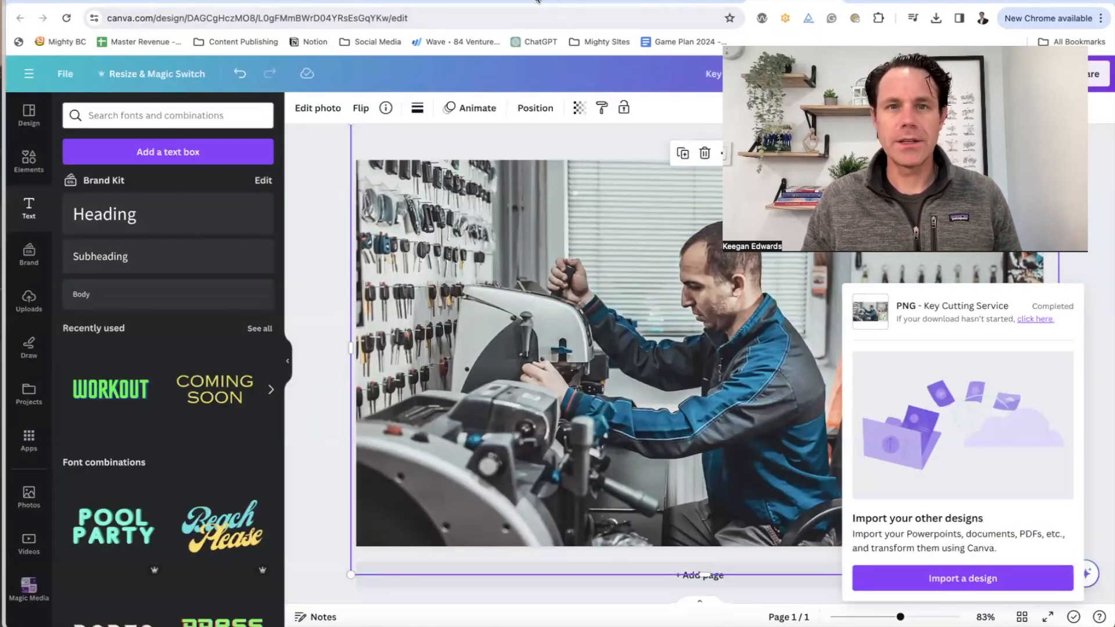
{"action": "left_click", "coordinate": [483, 1]}
{"action": "left_click", "coordinate": [675, 1]}
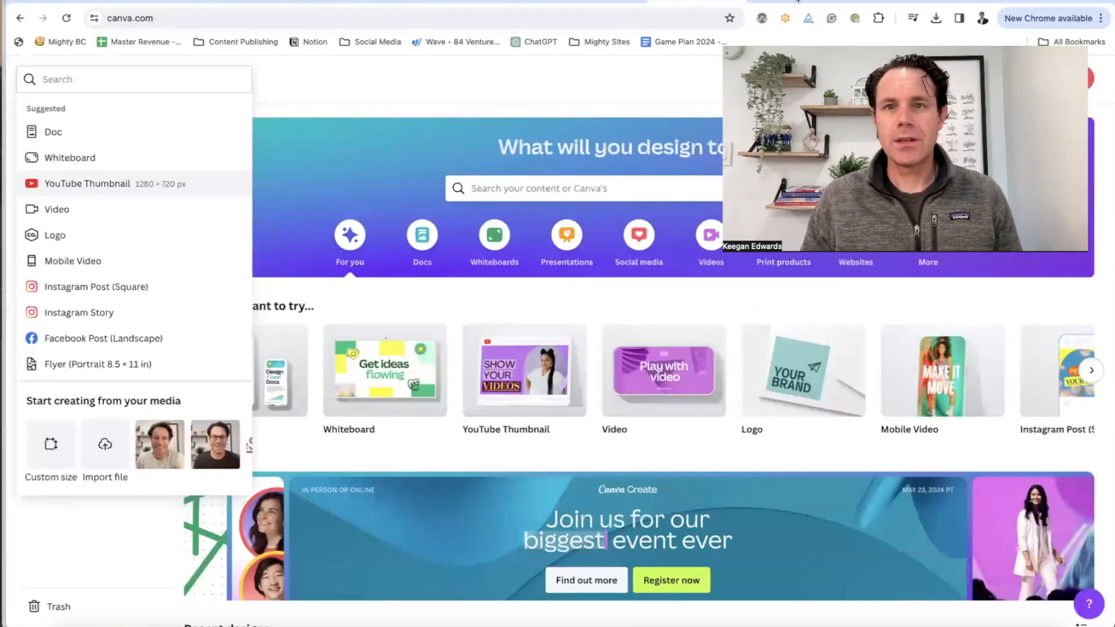
{"action": "left_click", "coordinate": [797, 2]}
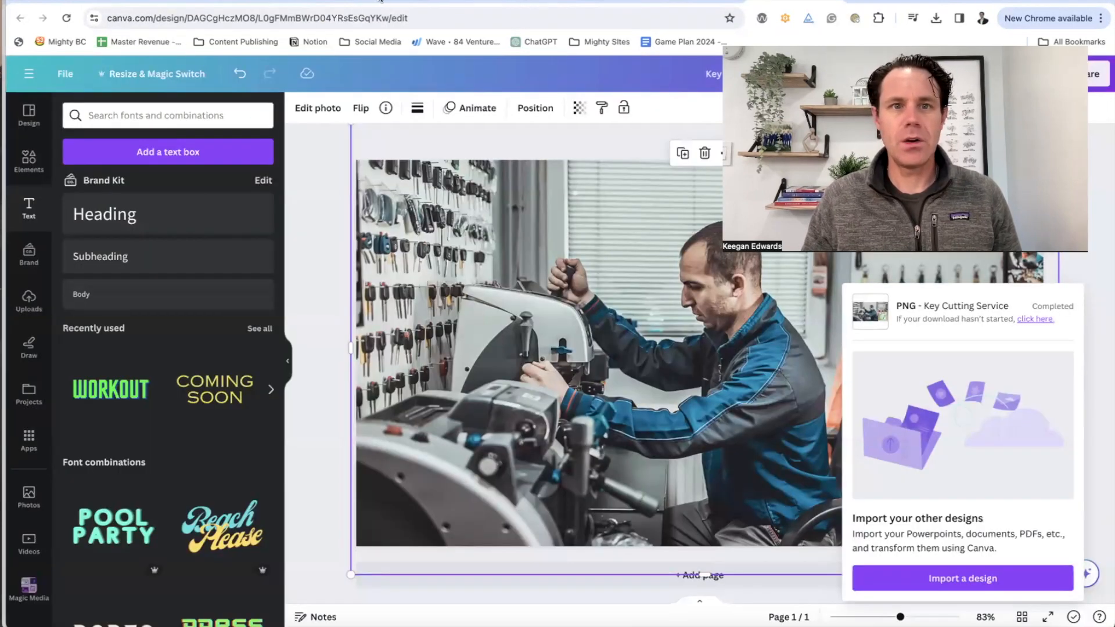
{"action": "left_click", "coordinate": [285, 2]}
{"action": "left_click", "coordinate": [232, 1]}
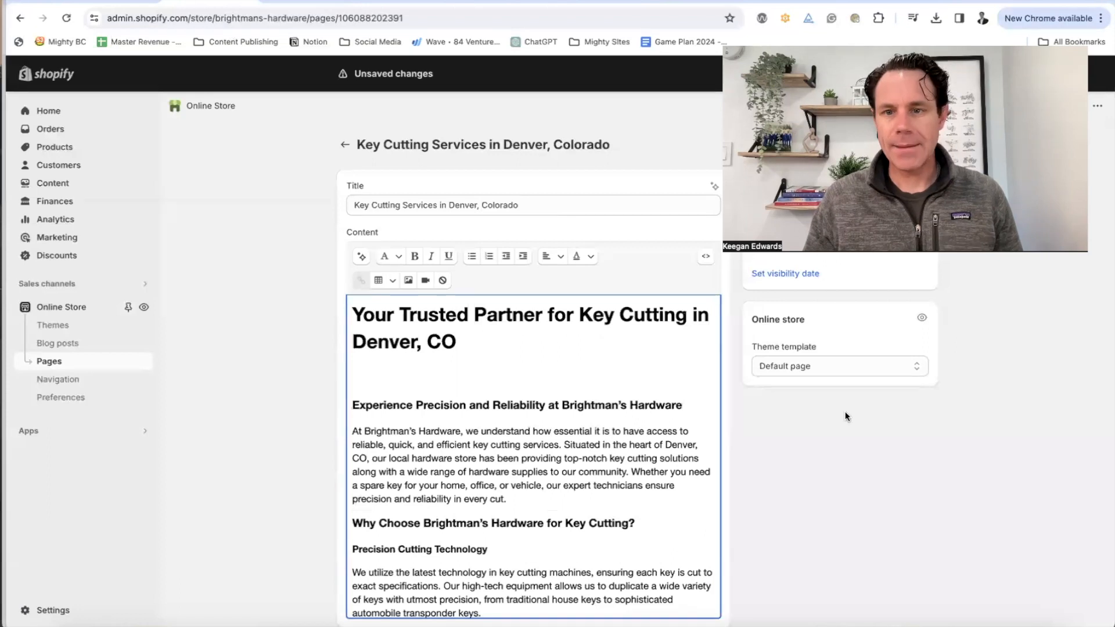
Upload the Key Cutting Service PNG to the store library and insert it on the empty line below the main heading.
{"action": "left_click", "coordinate": [410, 282]}
{"action": "left_click", "coordinate": [662, 223]}
{"action": "key", "text": "Down"}
{"action": "left_click", "coordinate": [779, 424]}
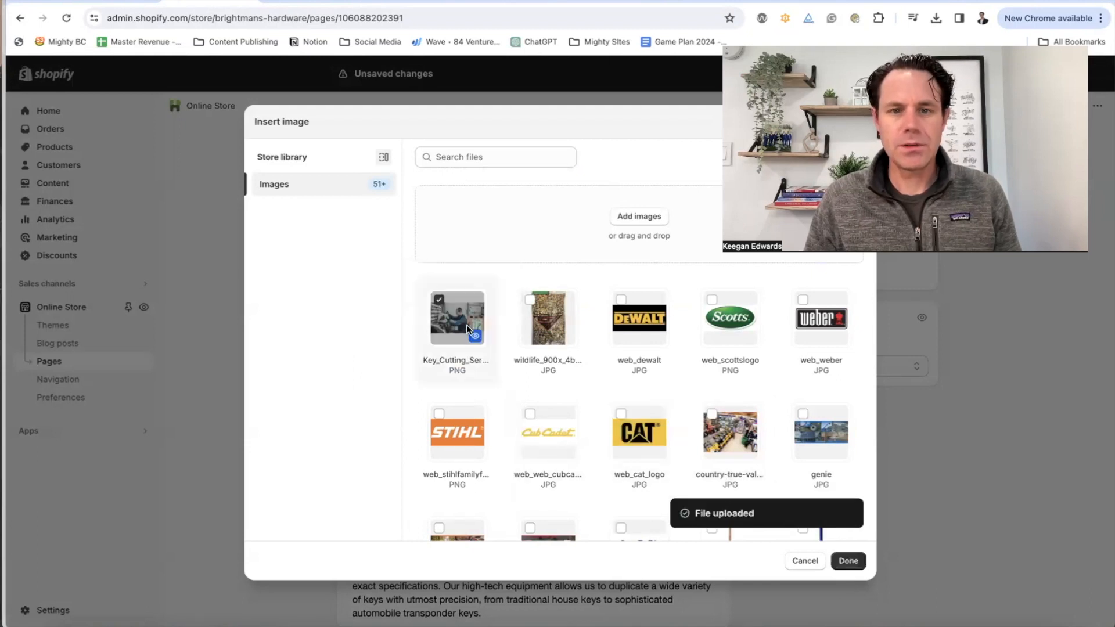
{"action": "left_click", "coordinate": [476, 342]}
{"action": "left_click", "coordinate": [447, 311]}
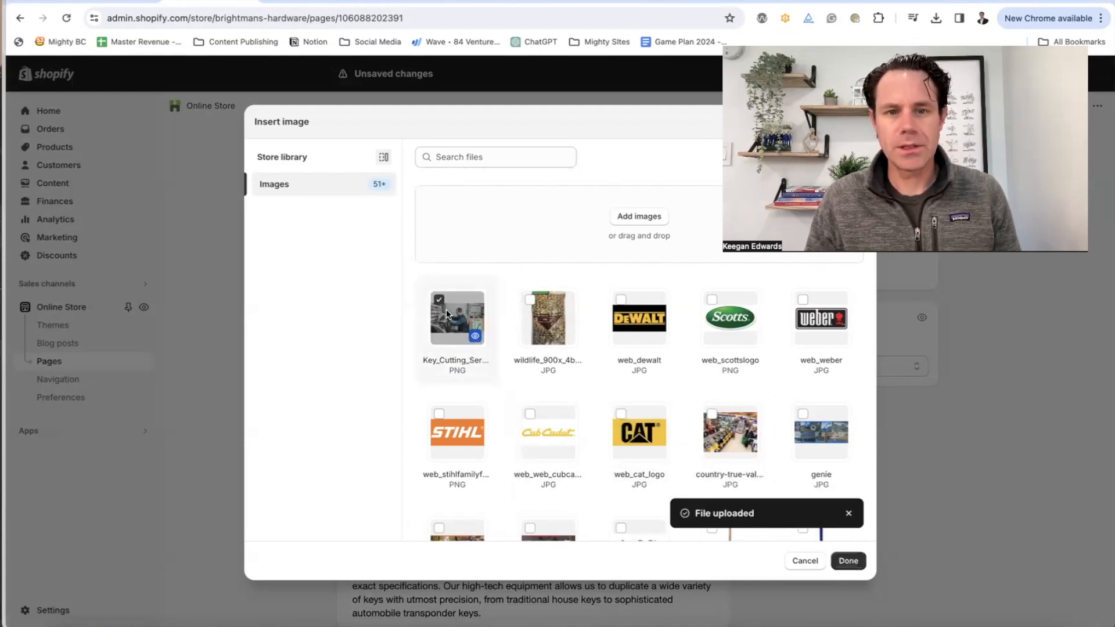
{"action": "left_click", "coordinate": [847, 559]}
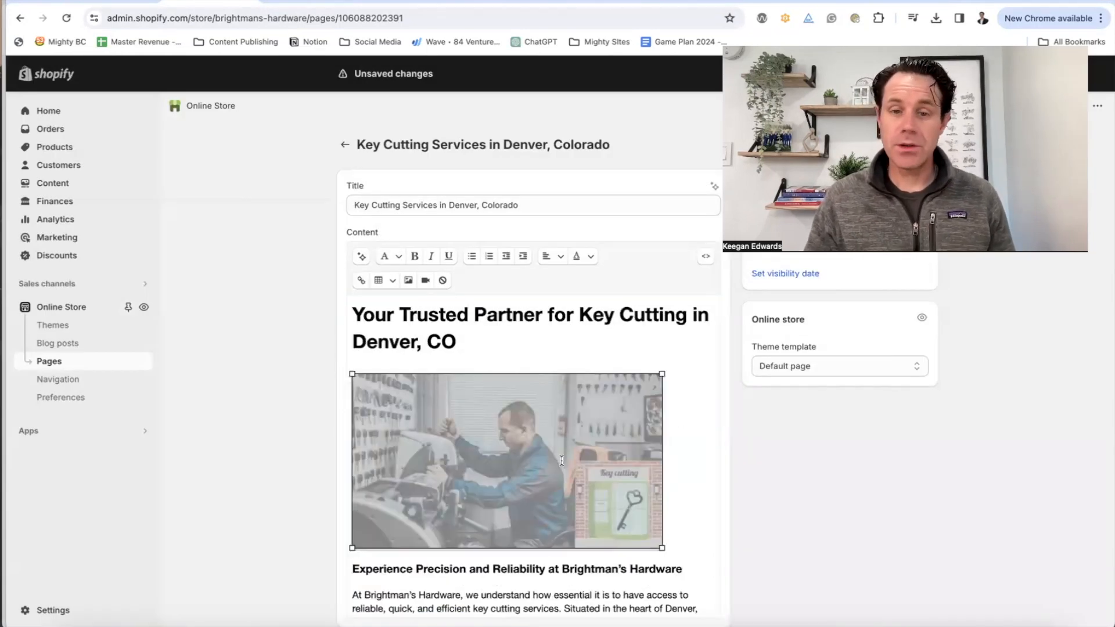
Set the inserted image's alt text to "Person doing key cutting in Denver, Colorado" and recheck its image settings.
{"action": "double_click", "coordinate": [563, 460]}
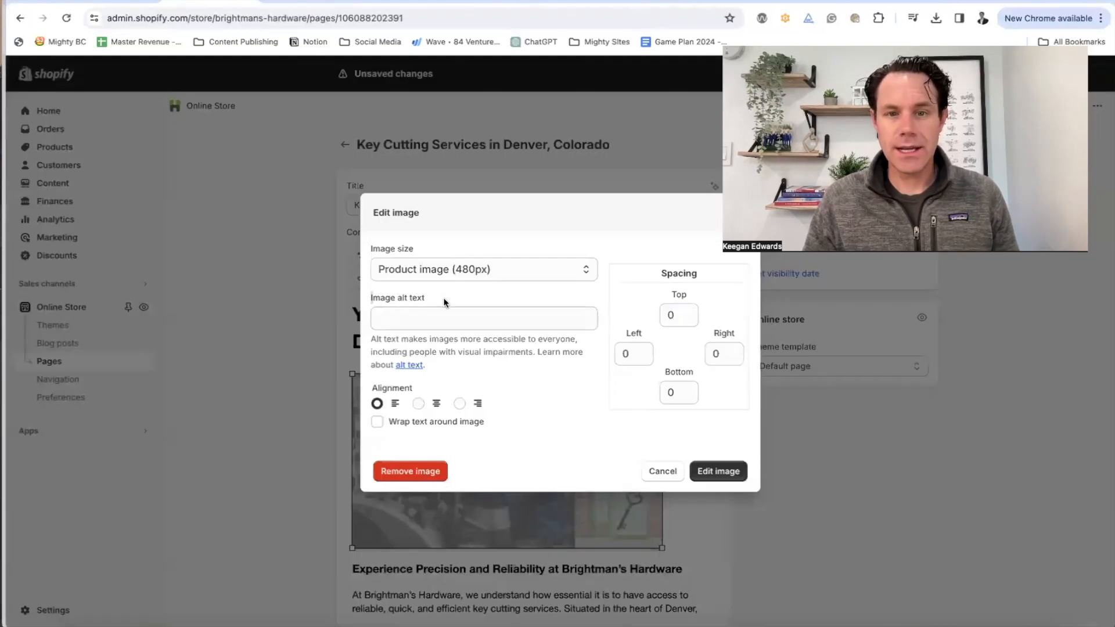
{"action": "left_click", "coordinate": [447, 321]}
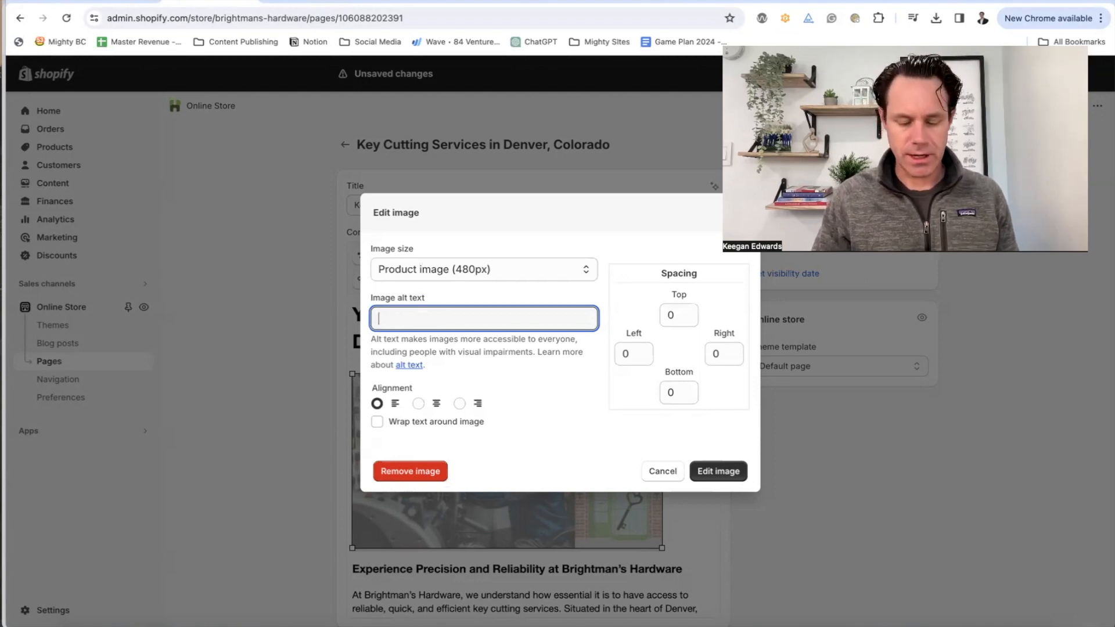
{"action": "type", "text": "Person"}
{"action": "type", "text": " Cut"}
{"action": "type", "text": "ng k"}
{"action": "type", "text": "ey cutting in Denver Co"}
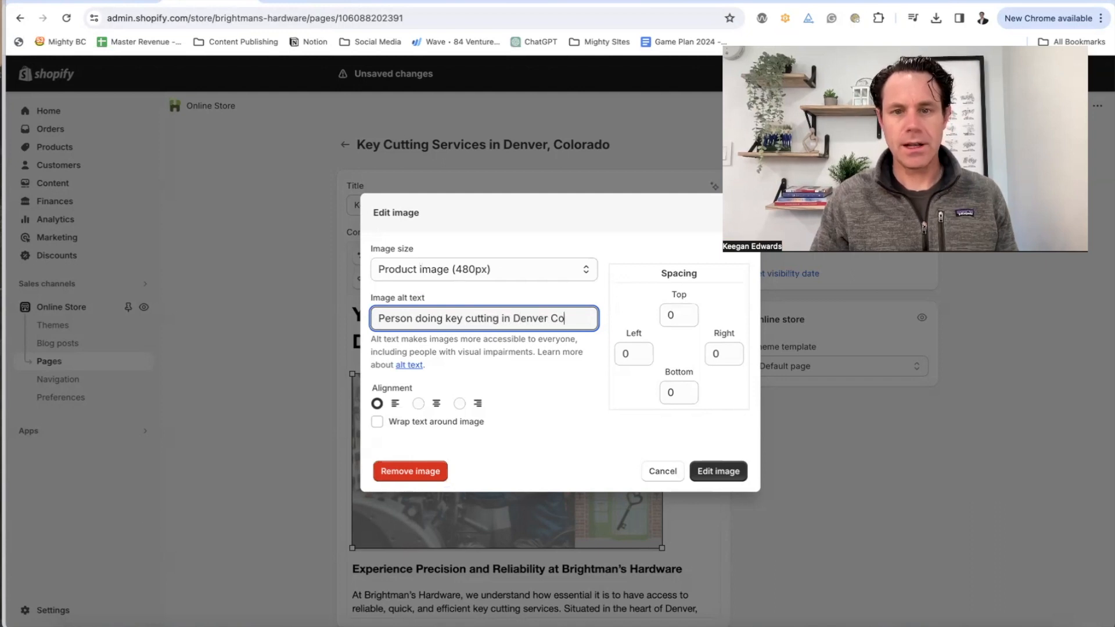
{"action": "type", "text": "Coo"}
{"action": "type", "text": "orado"}
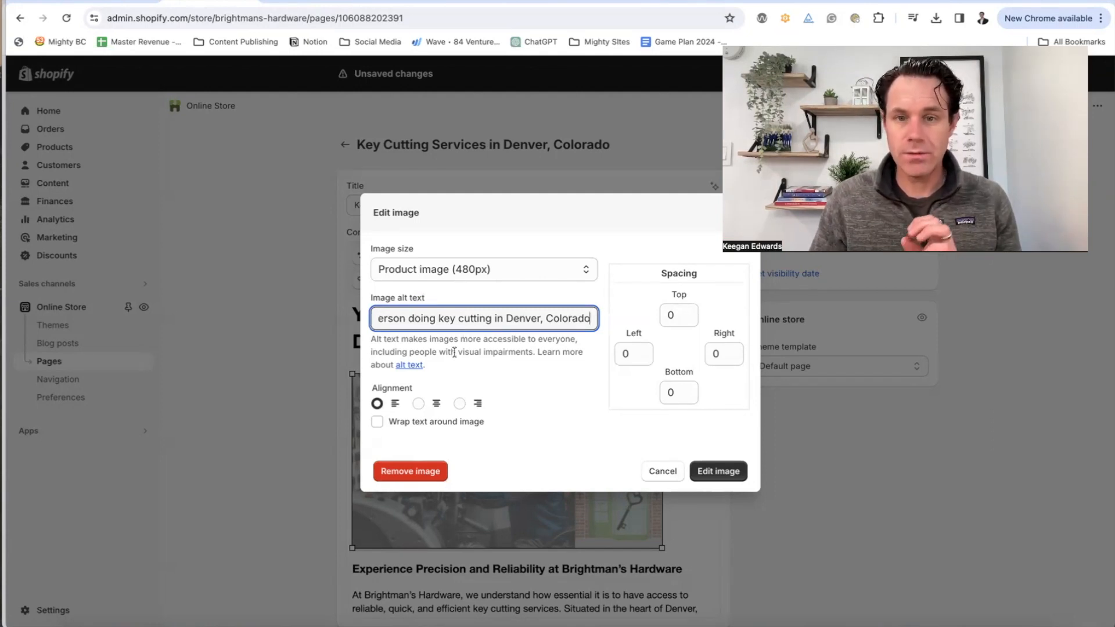
{"action": "scroll", "coordinate": [479, 312], "scroll_direction": "left", "scroll_amount": 1}
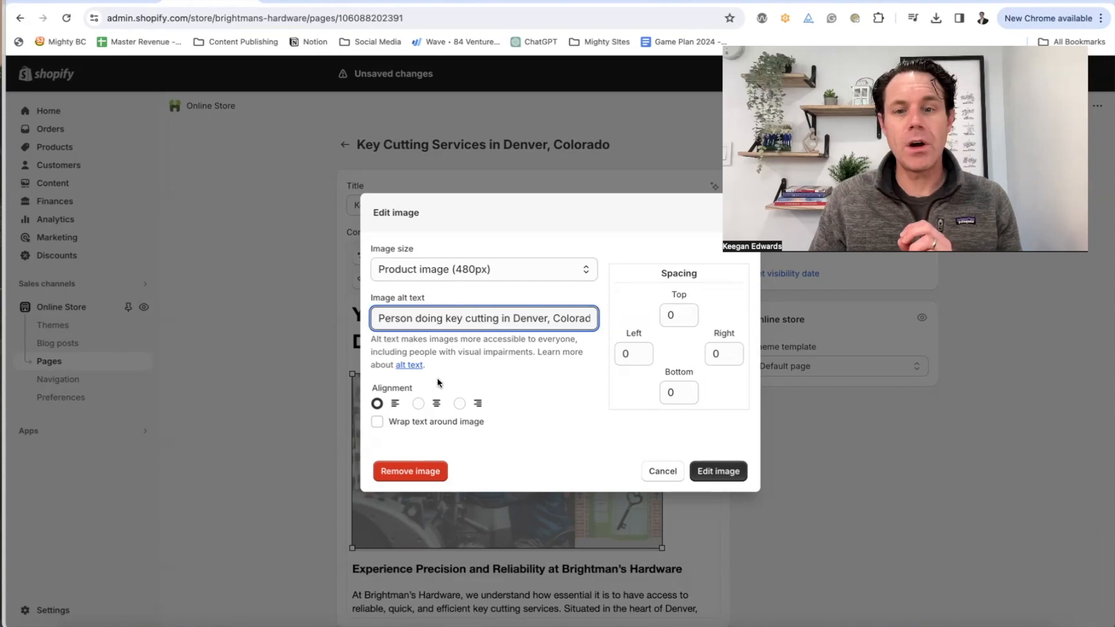
{"action": "left_click", "coordinate": [552, 352]}
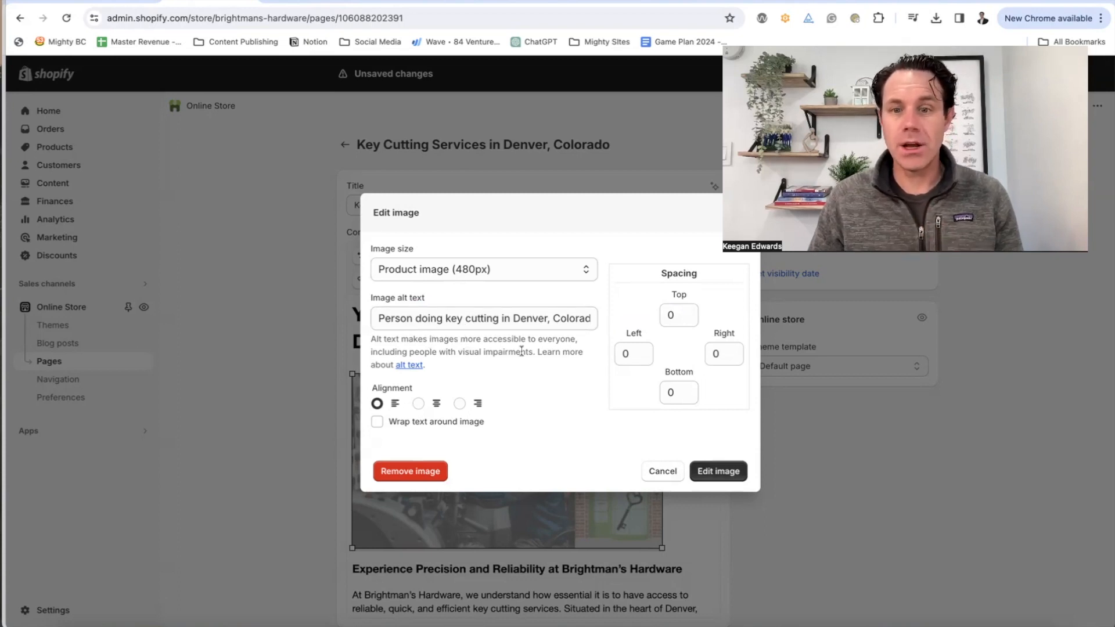
{"action": "left_click", "coordinate": [729, 472]}
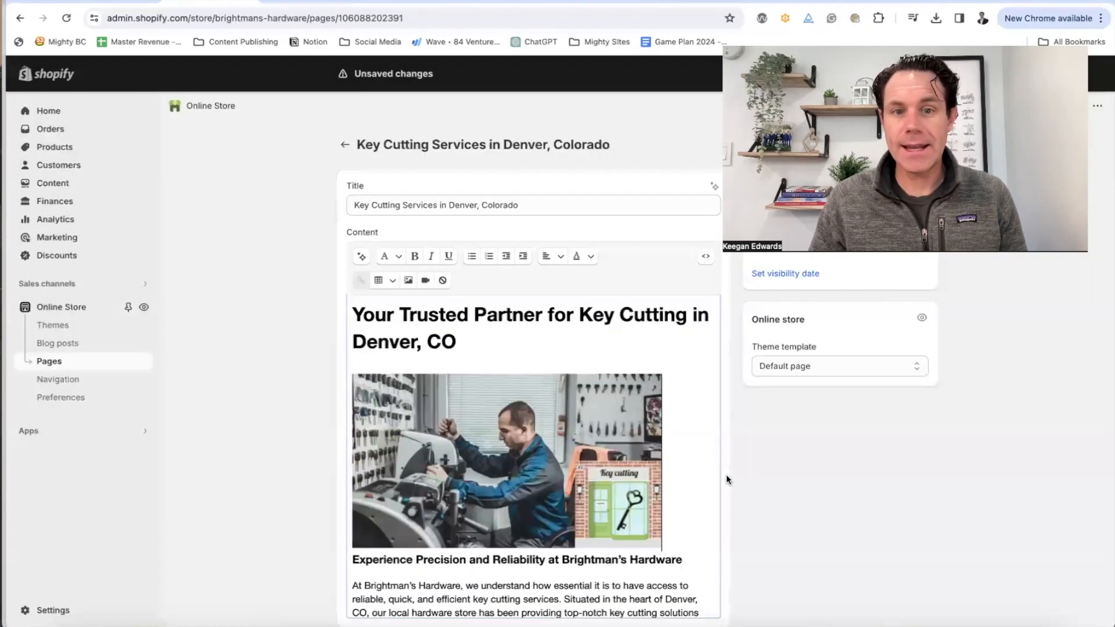
{"action": "double_click", "coordinate": [591, 462]}
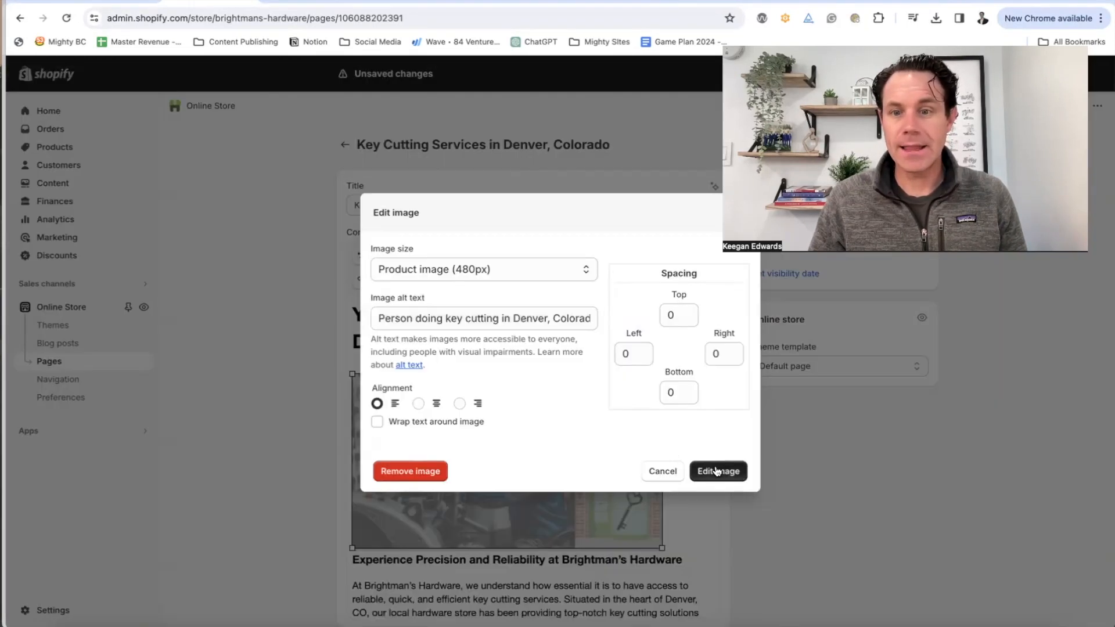
{"action": "left_click", "coordinate": [679, 474]}
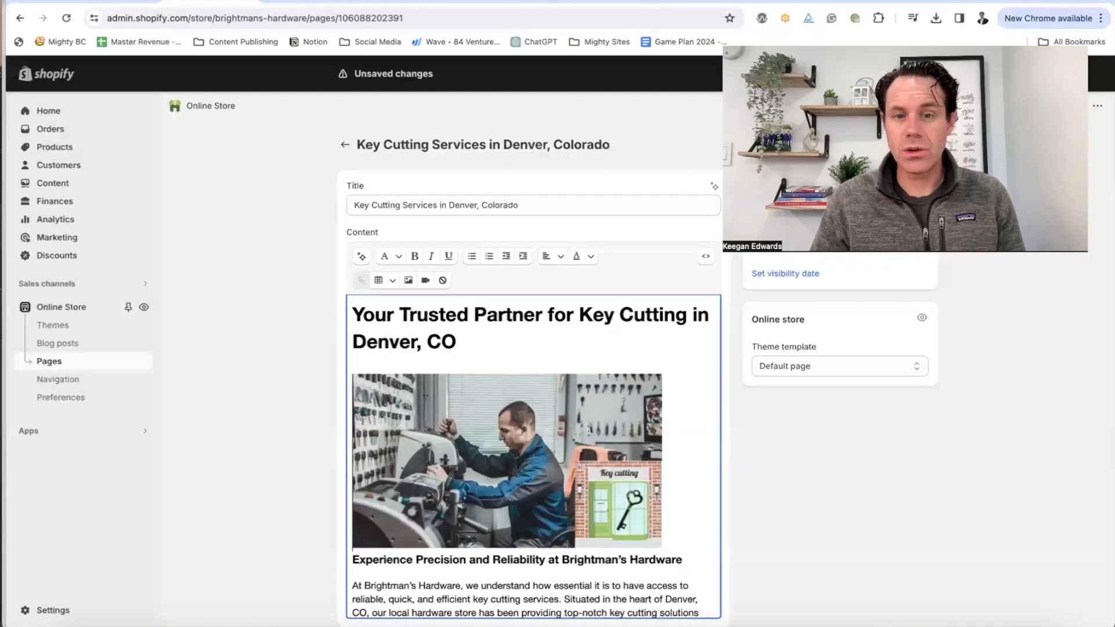
Copy the share link of the YouTube video "How To Get A Key Copied" and return to the Shopify page editor.
{"action": "scroll", "coordinate": [591, 433], "scroll_direction": "down", "scroll_amount": 2}
{"action": "scroll", "coordinate": [591, 433], "scroll_direction": "down", "scroll_amount": 10}
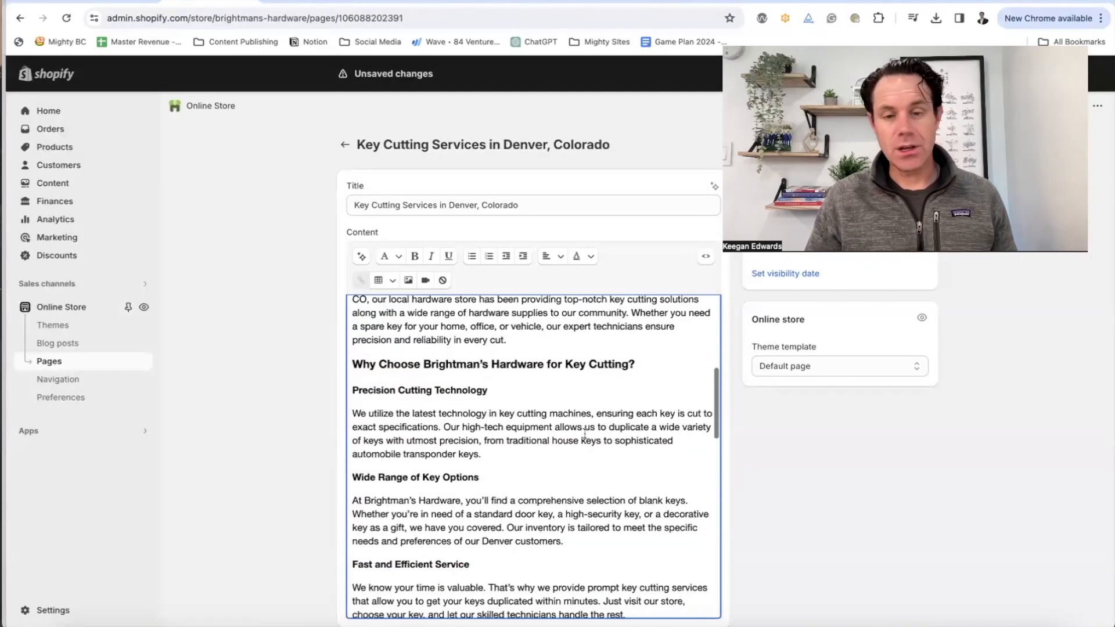
{"action": "scroll", "coordinate": [578, 435], "scroll_direction": "up", "scroll_amount": 3}
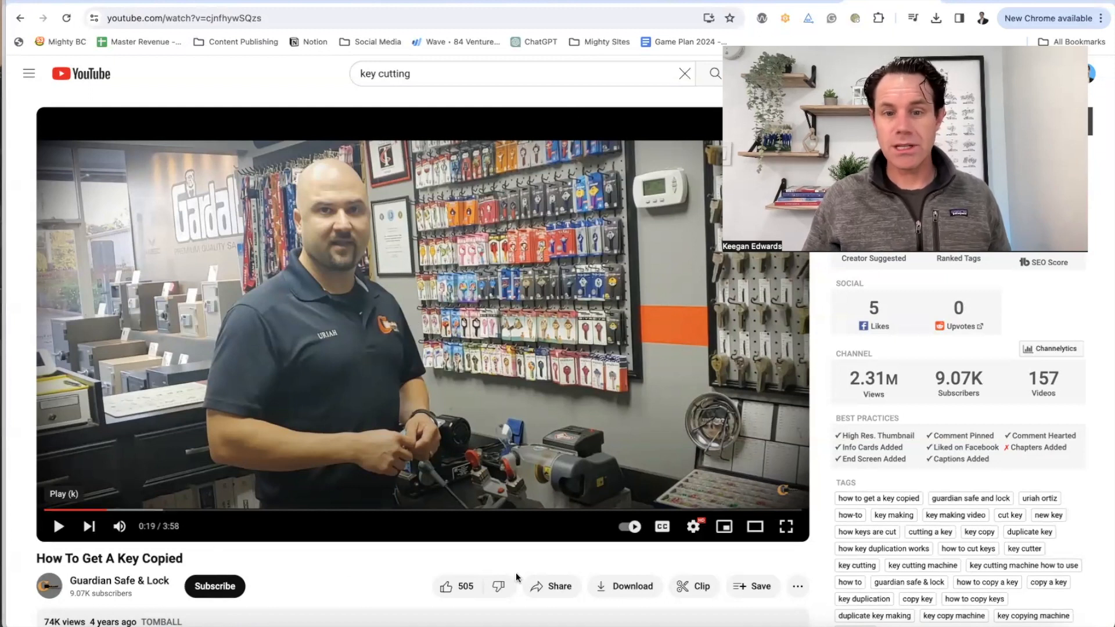
{"action": "left_click", "coordinate": [549, 589]}
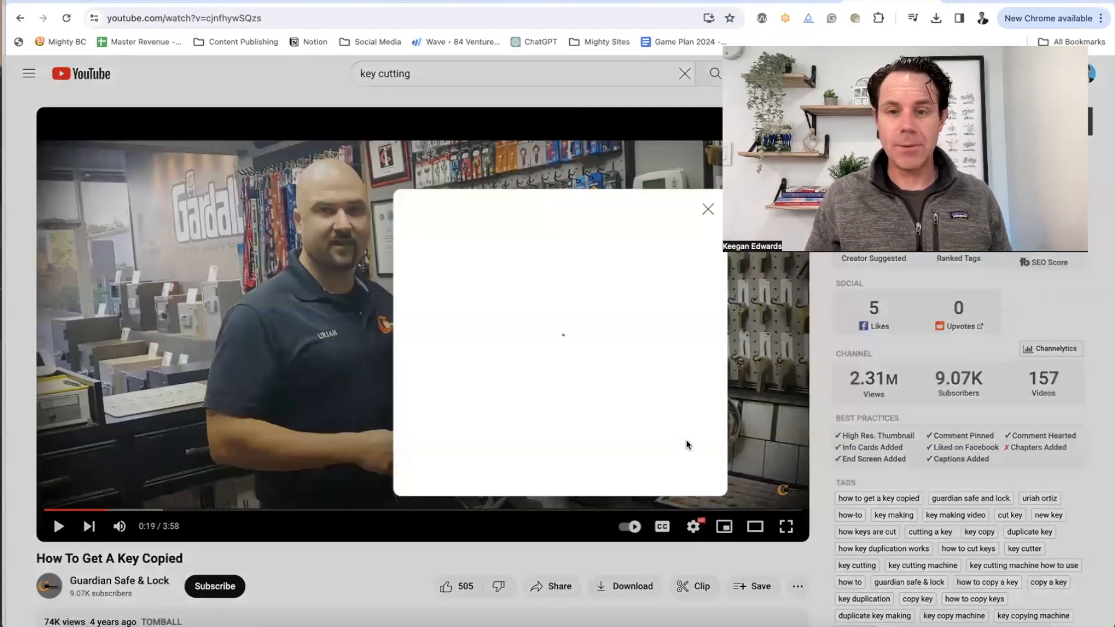
{"action": "left_click", "coordinate": [685, 414]}
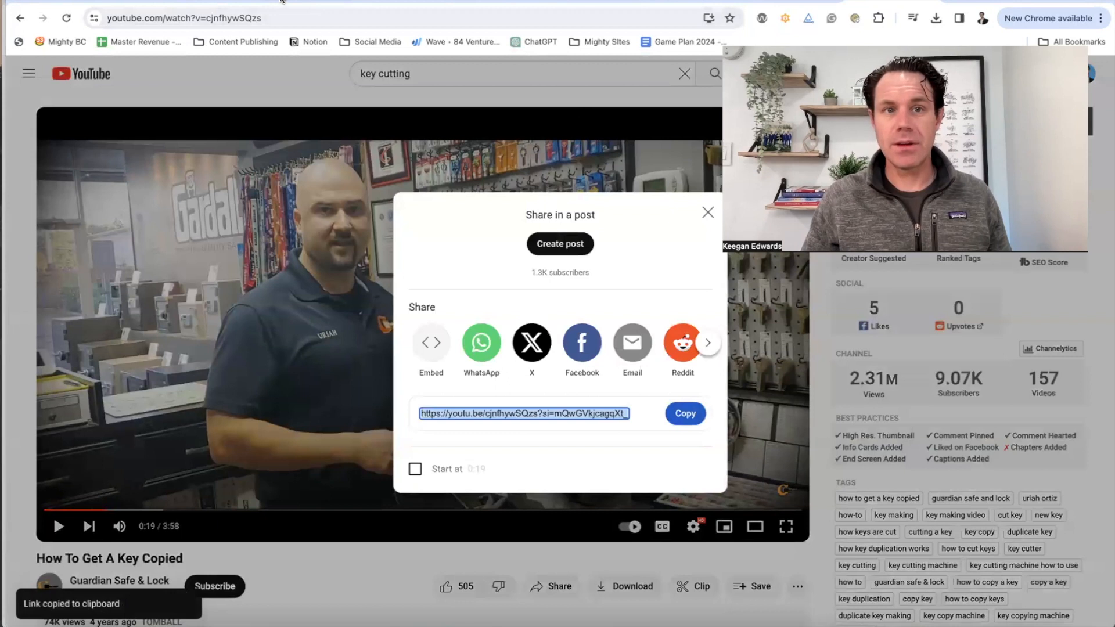
{"action": "left_click", "coordinate": [205, 0]}
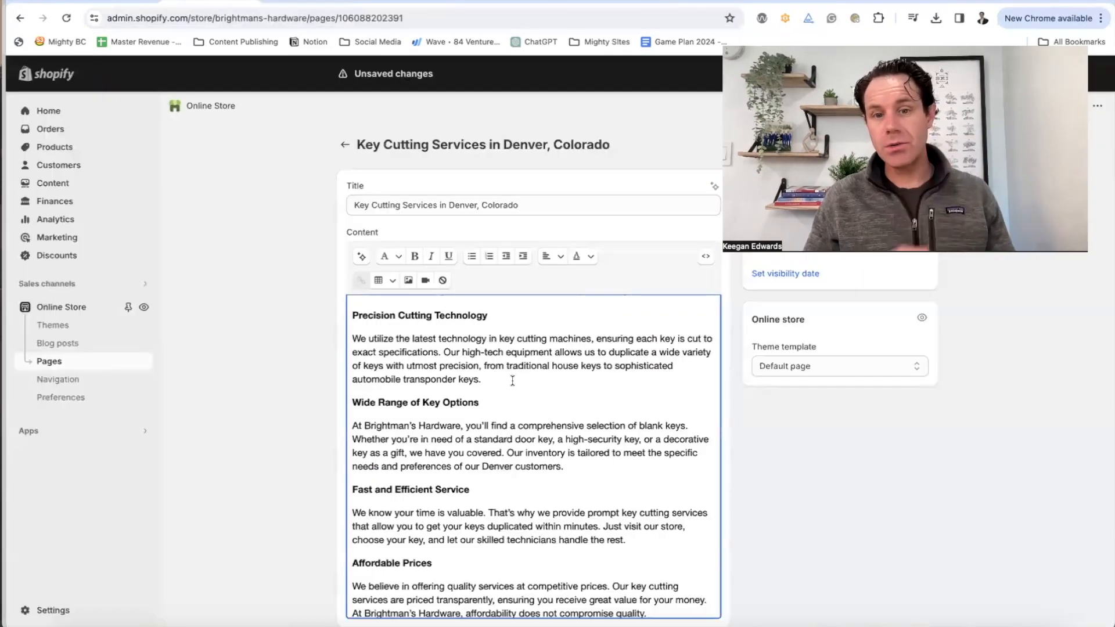
Paste the YouTube link on a new line below "We Hope you Choose us for Key Cutting in Denver, CO", select it and open video insertion.
{"action": "scroll", "coordinate": [514, 381], "scroll_direction": "up", "scroll_amount": 10}
{"action": "scroll", "coordinate": [514, 380], "scroll_direction": "up", "scroll_amount": 2}
{"action": "scroll", "coordinate": [515, 381], "scroll_direction": "down", "scroll_amount": 15}
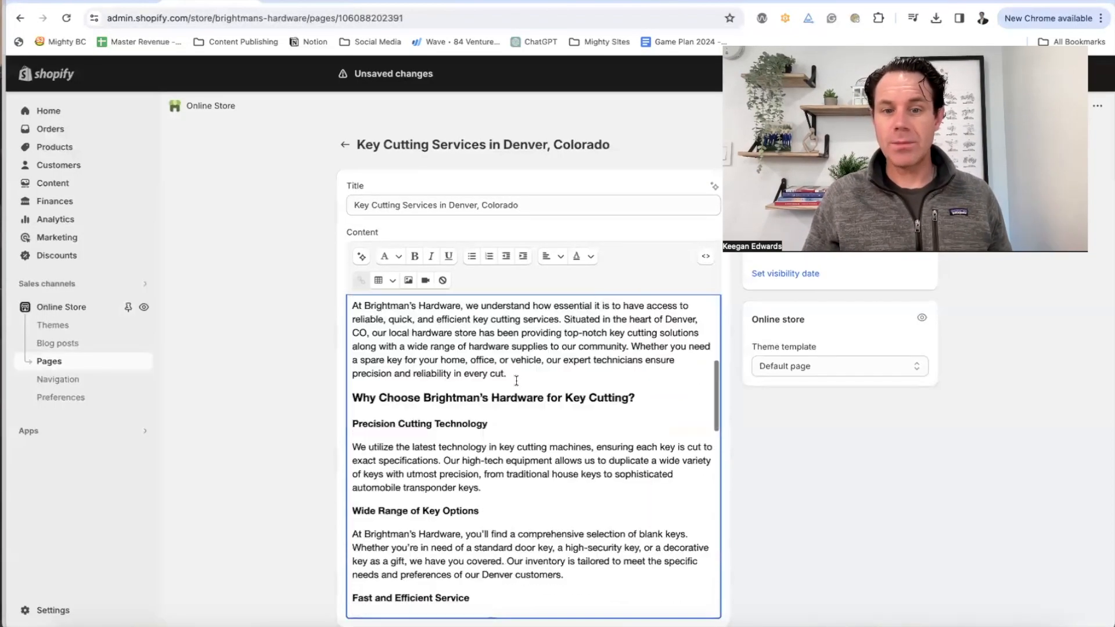
{"action": "scroll", "coordinate": [516, 380], "scroll_direction": "down", "scroll_amount": 5}
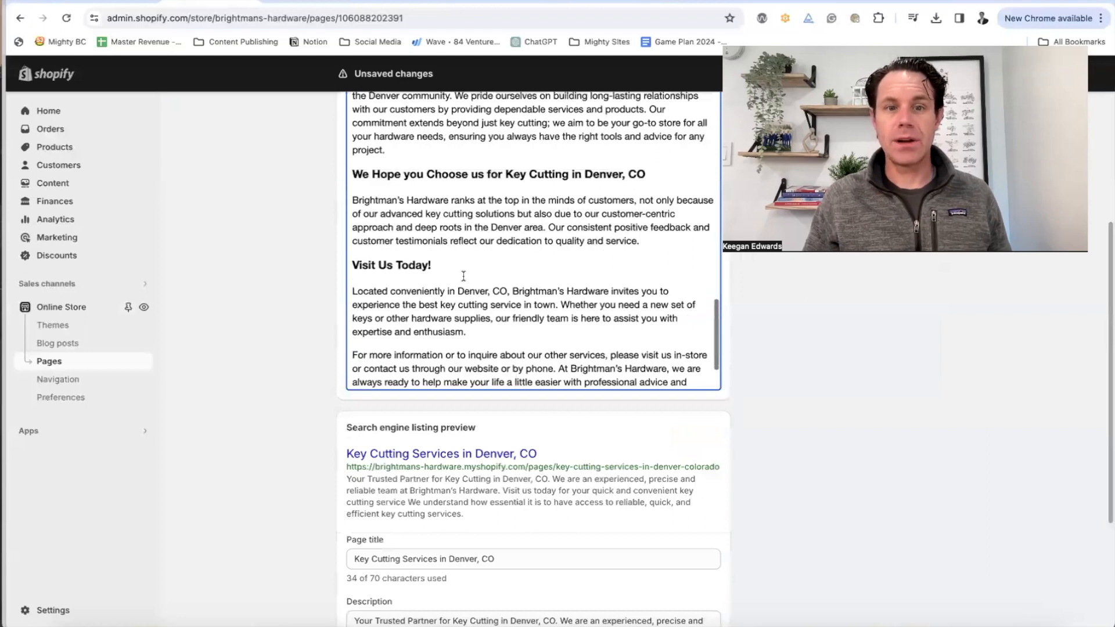
{"action": "scroll", "coordinate": [463, 275], "scroll_direction": "up", "scroll_amount": 1}
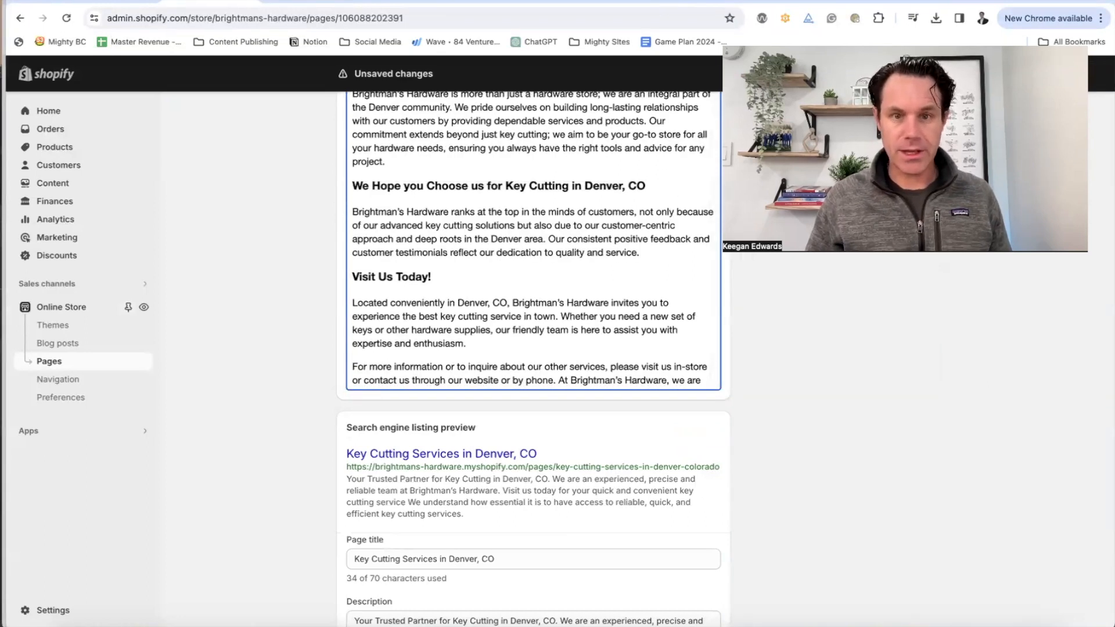
{"action": "key", "text": "ctrl+v"}
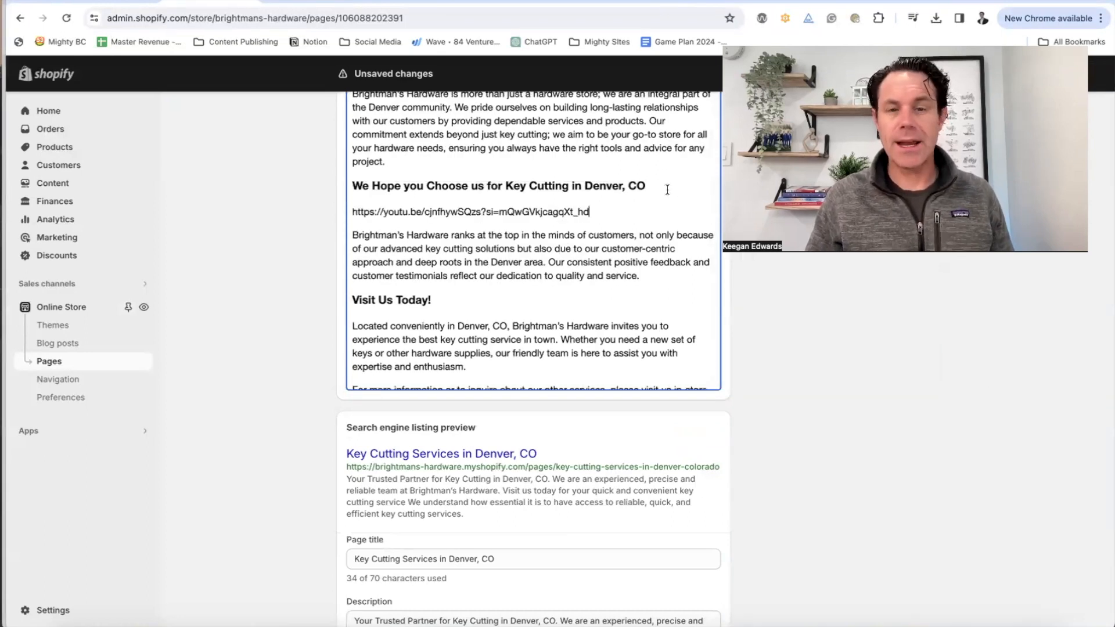
{"action": "scroll", "coordinate": [588, 277], "scroll_direction": "up", "scroll_amount": 1}
{"action": "triple_click", "coordinate": [589, 264]}
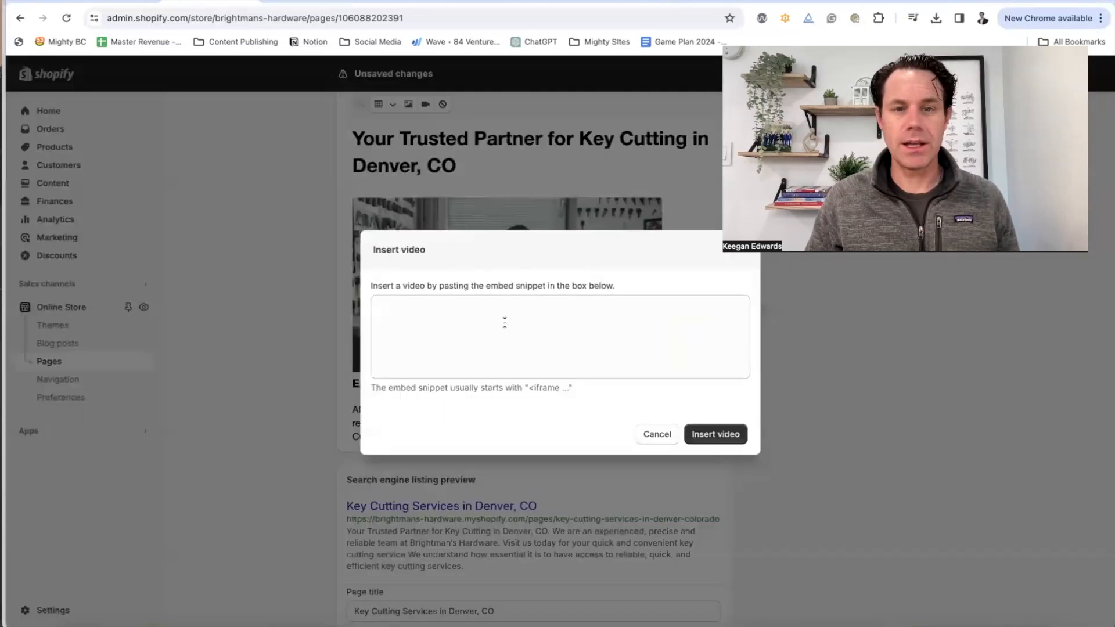
Try the plain YouTube share link as the video's embed snippet and clear it.
{"action": "left_click", "coordinate": [512, 323]}
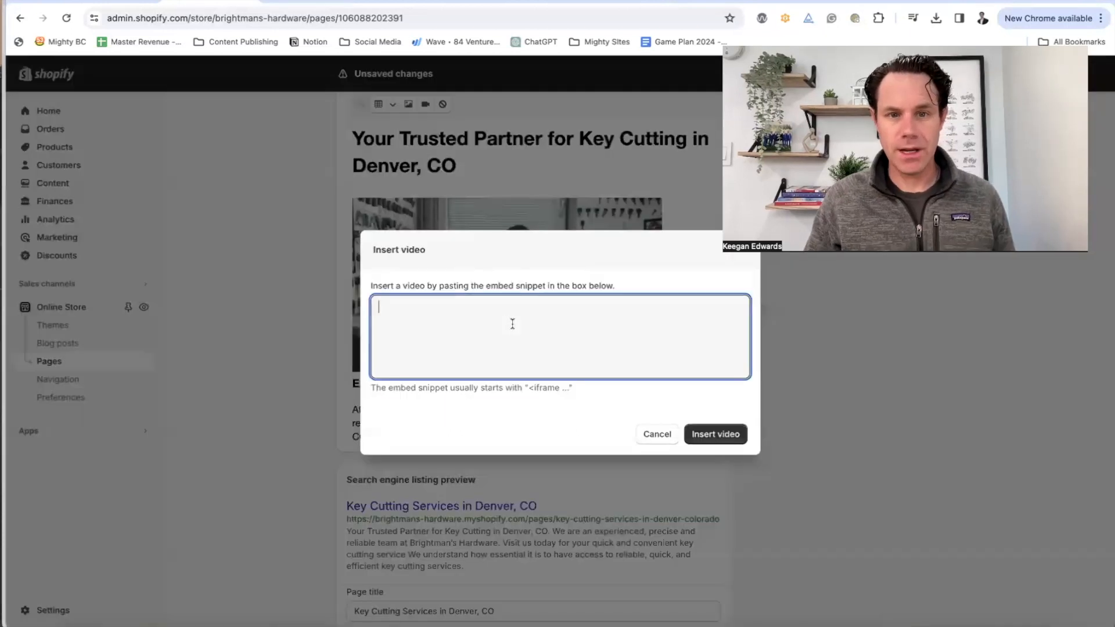
{"action": "type", "text": "https://youtu.be/cjnfhywSQzs?si=mQwGVkjcagqXt_hd"}
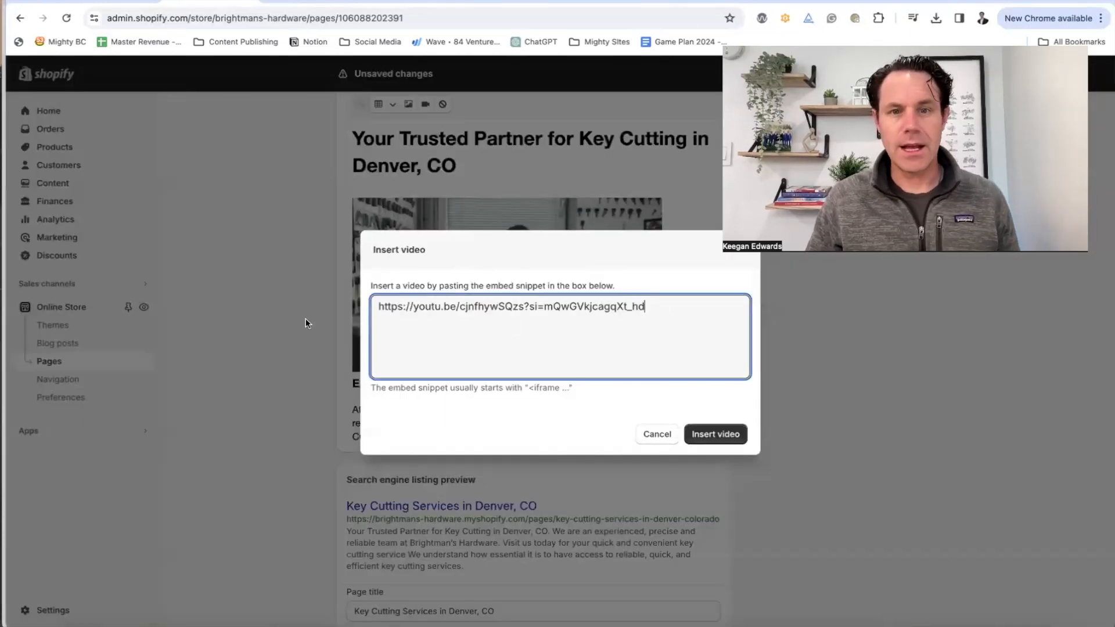
{"action": "key", "text": "ctrl+a"}
{"action": "key", "text": "BackSpace"}
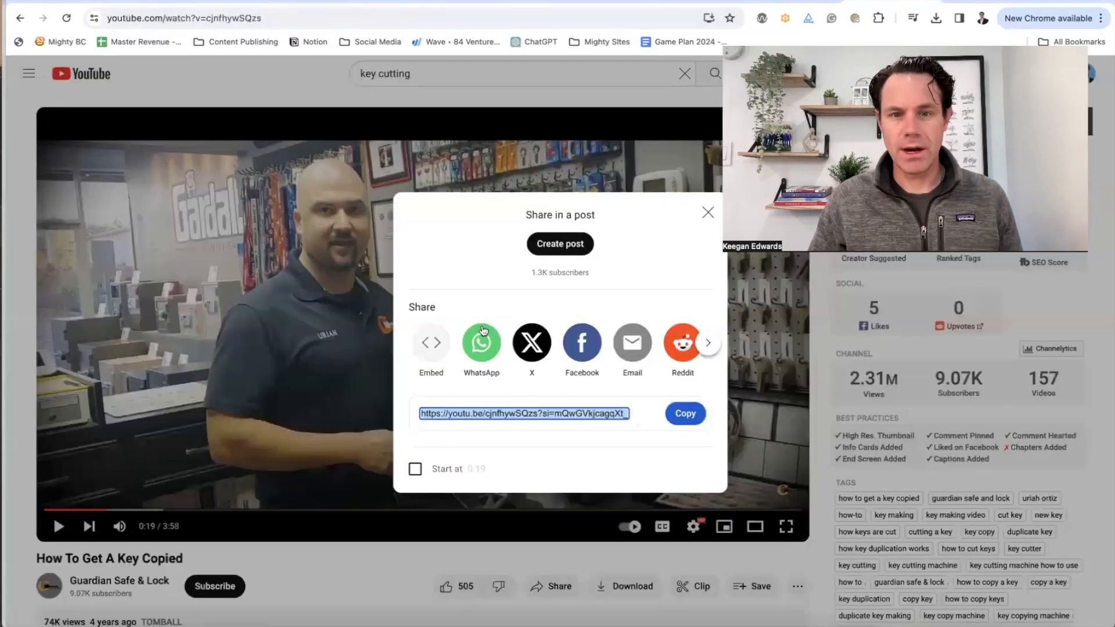
Copy the YouTube video's embed code and insert the video in place of the selected link on the Shopify page.
{"action": "left_click", "coordinate": [431, 340]}
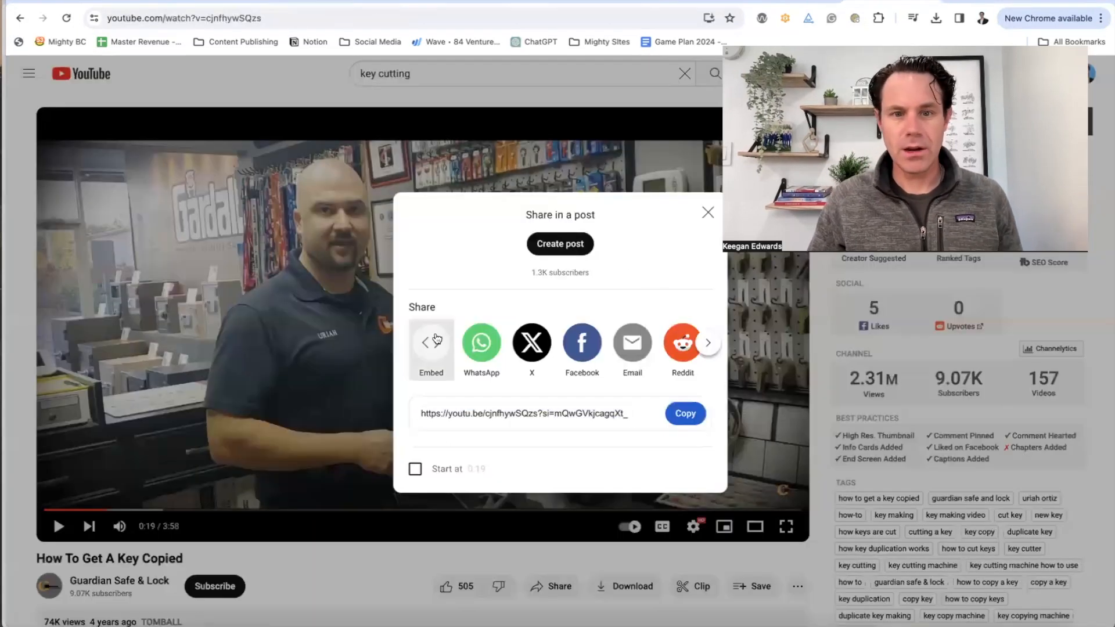
{"action": "left_click", "coordinate": [948, 480]}
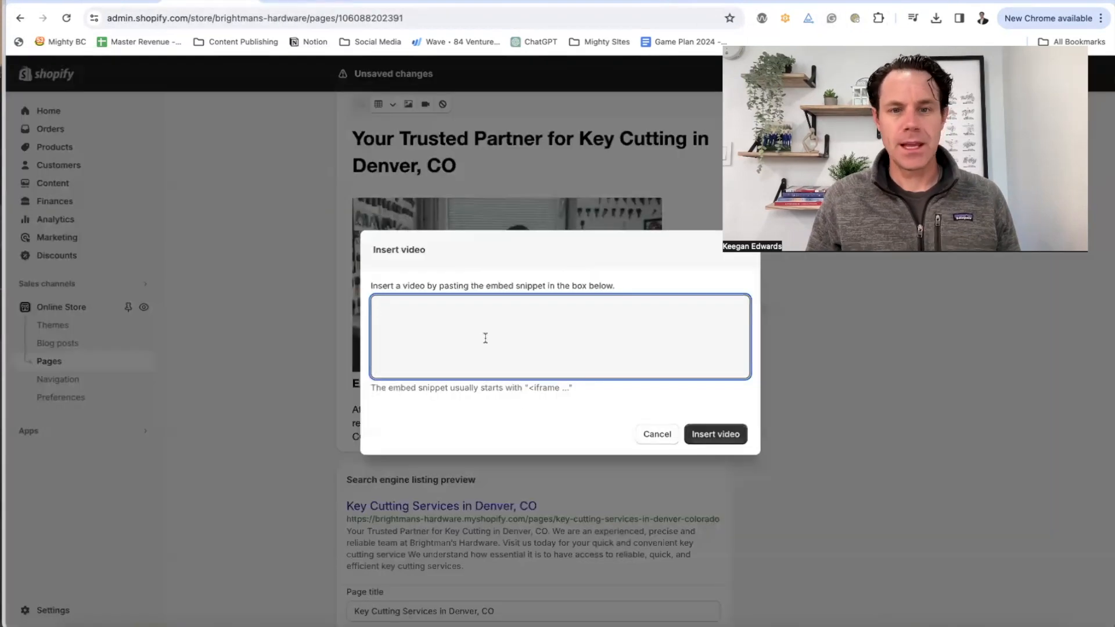
{"action": "key", "text": "ctrl+v"}
{"action": "left_click", "coordinate": [717, 437]}
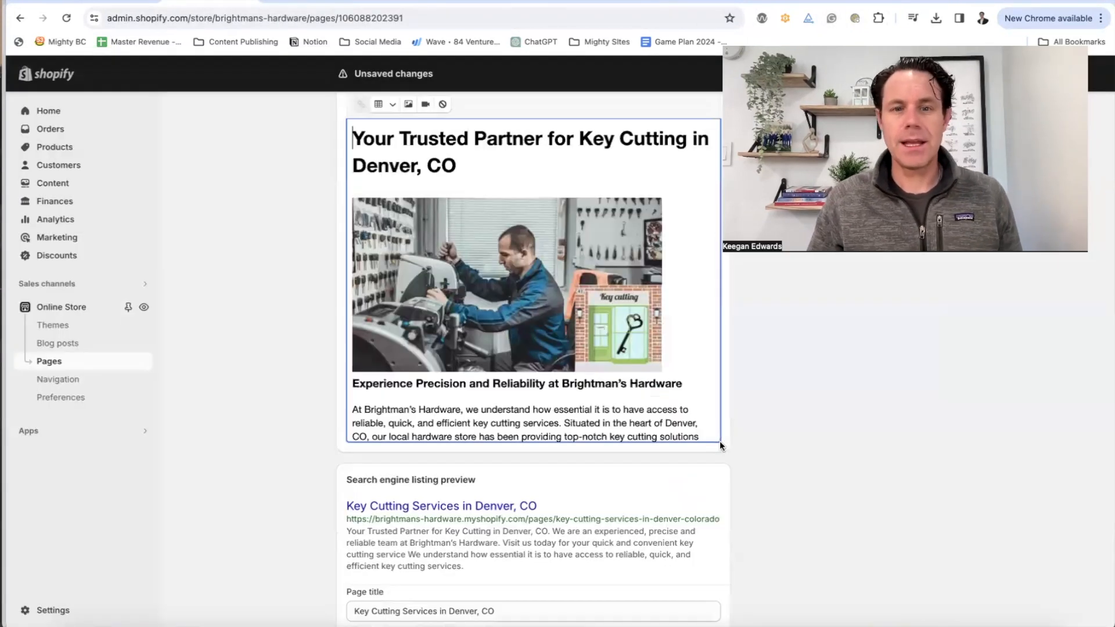
Review the page content around the inserted video, and switch to Whitespark to examine the keyword rankings for "Paint & Supplies Centereach".
{"action": "scroll", "coordinate": [638, 377], "scroll_direction": "down", "scroll_amount": 3}
{"action": "scroll", "coordinate": [637, 377], "scroll_direction": "down", "scroll_amount": 10}
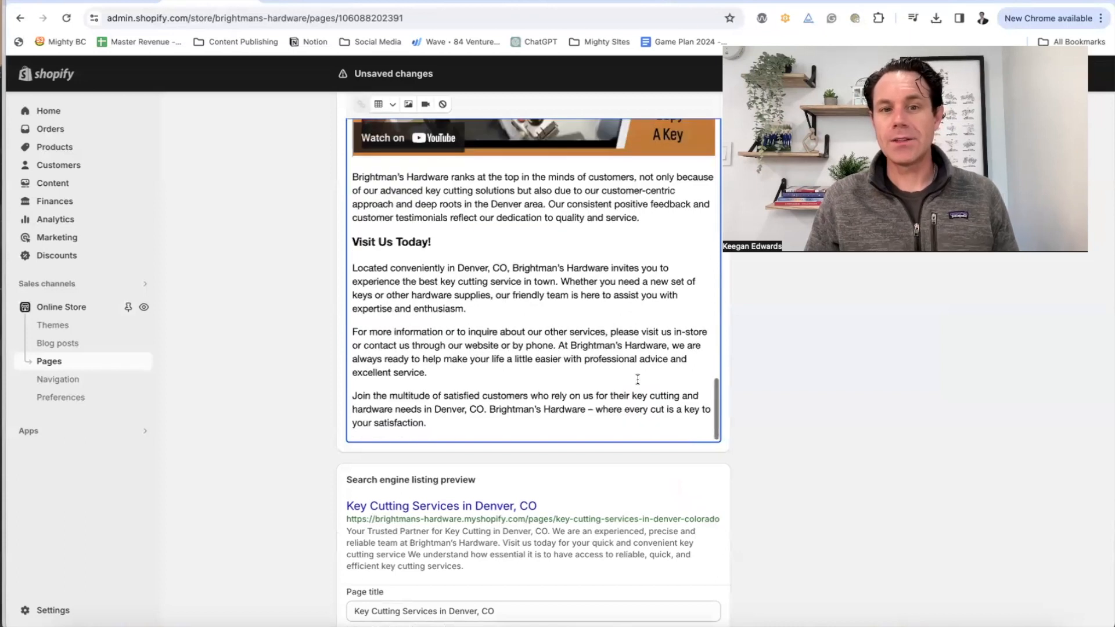
{"action": "scroll", "coordinate": [637, 381], "scroll_direction": "up", "scroll_amount": 8}
{"action": "scroll", "coordinate": [637, 381], "scroll_direction": "up", "scroll_amount": 10}
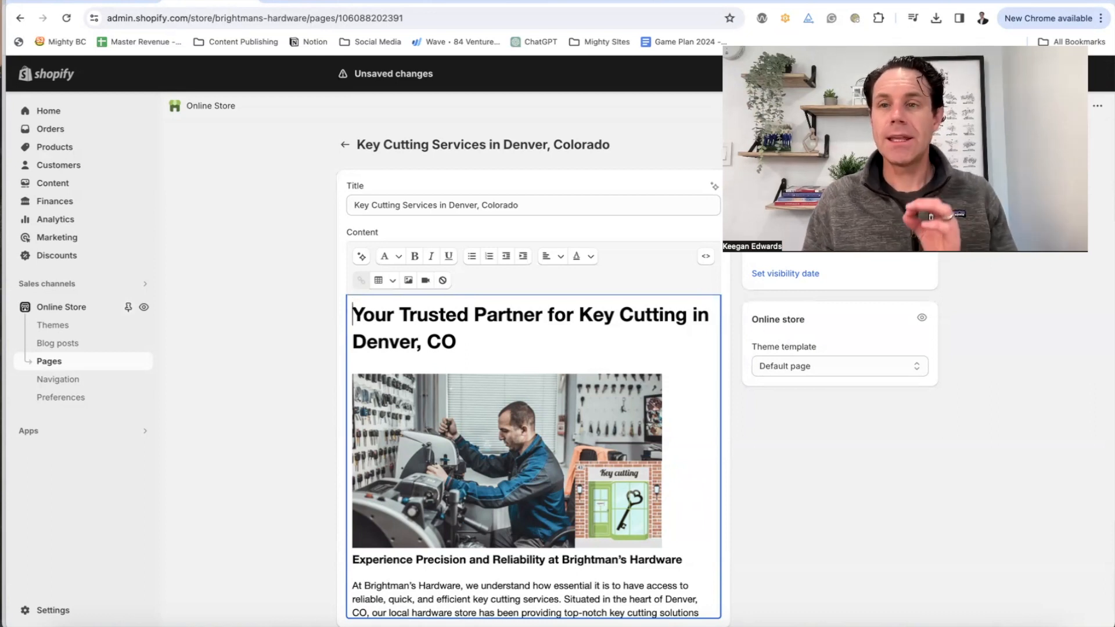
{"action": "left_click", "coordinate": [990, 1]}
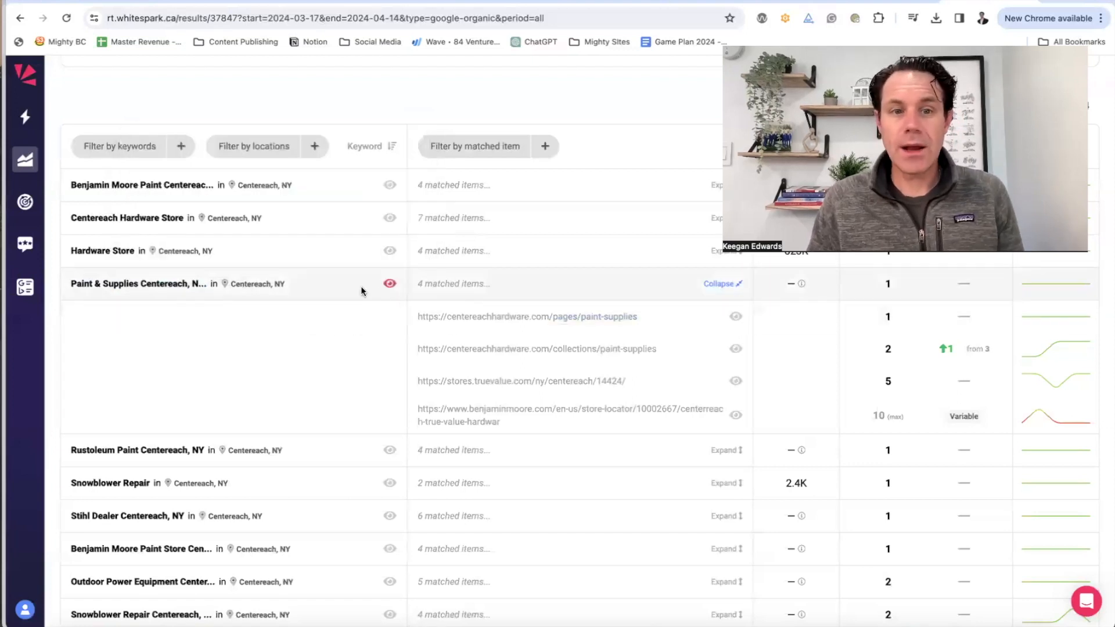
{"action": "mouse_move", "coordinate": [176, 286]}
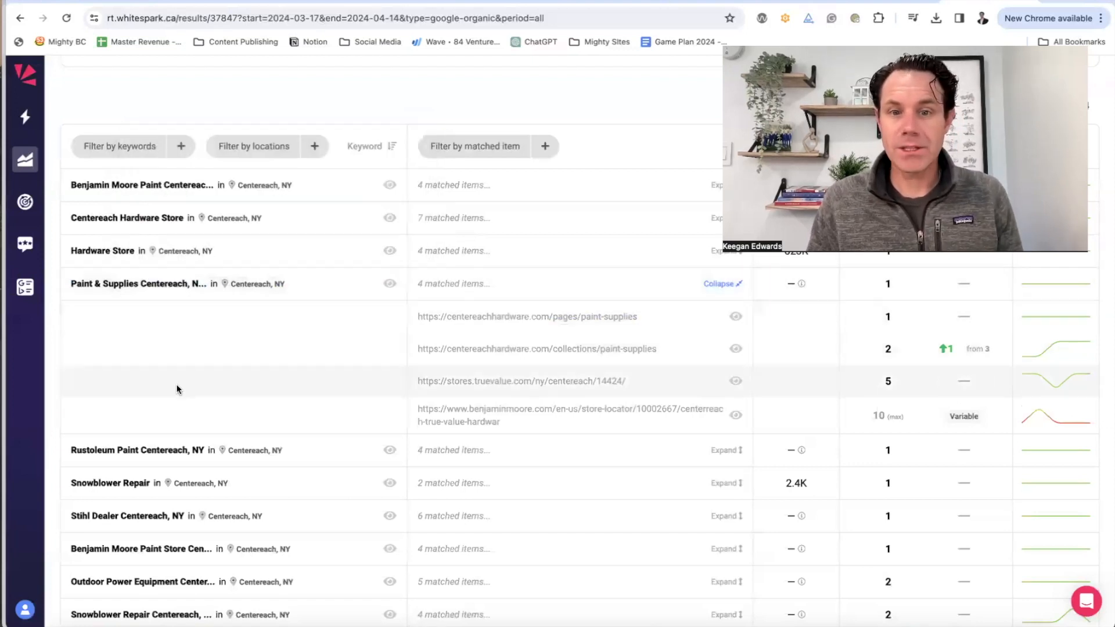